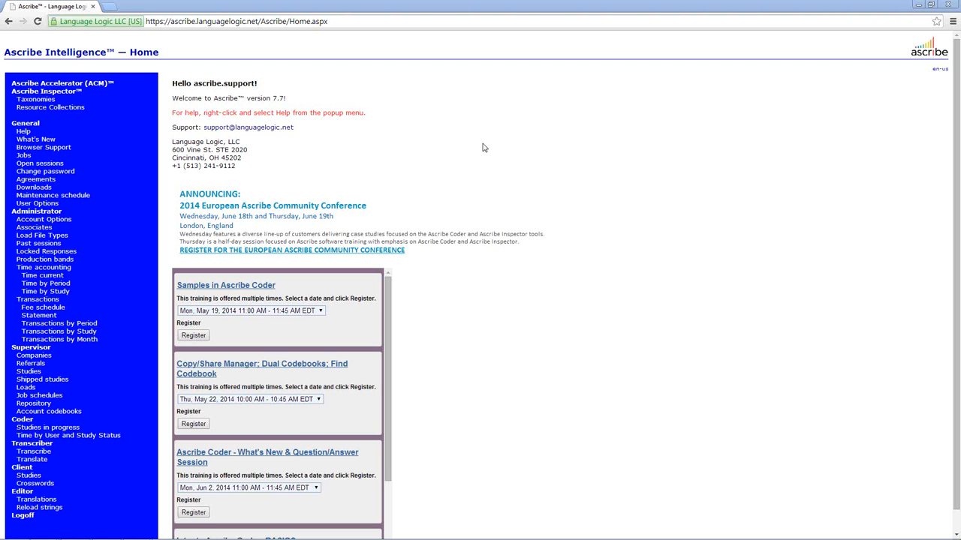
Step: Open the supervisor's studies list and show the questions of the Ascribe Coder Webinar May study
right_click(430, 141)
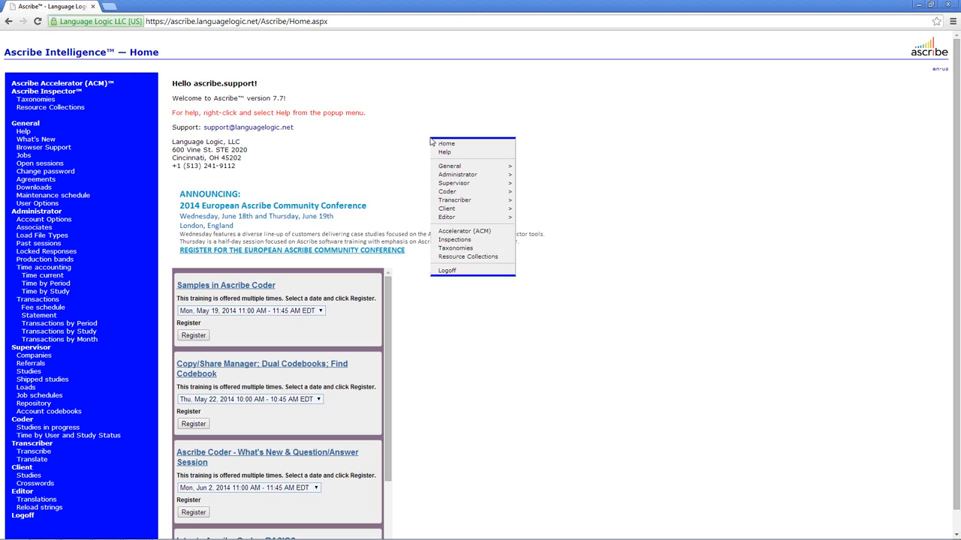
mouse_move(459, 185)
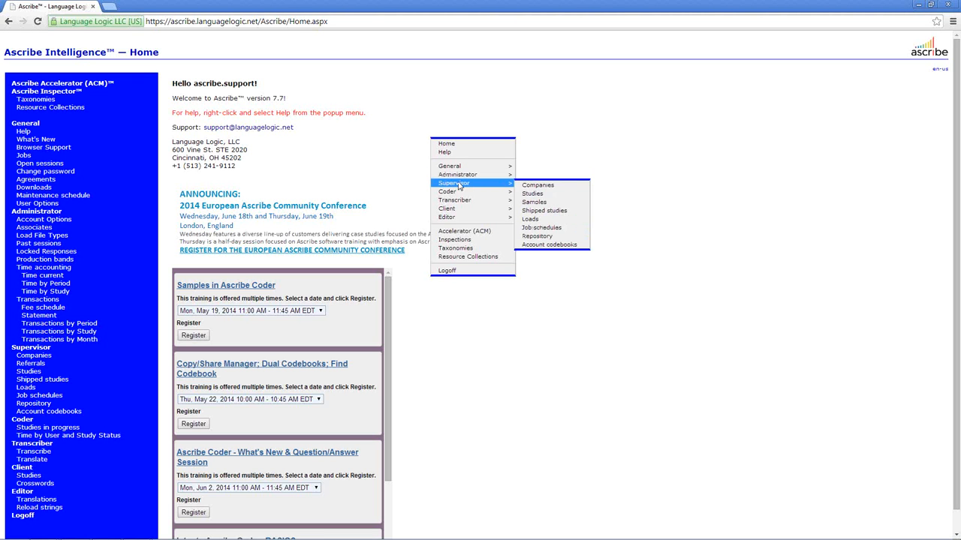
click(536, 194)
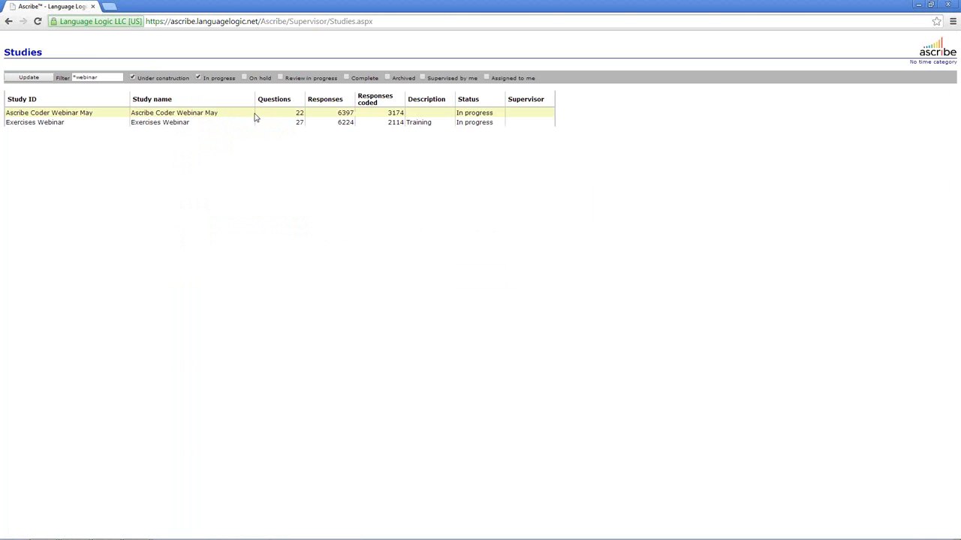
right_click(255, 117)
click(270, 119)
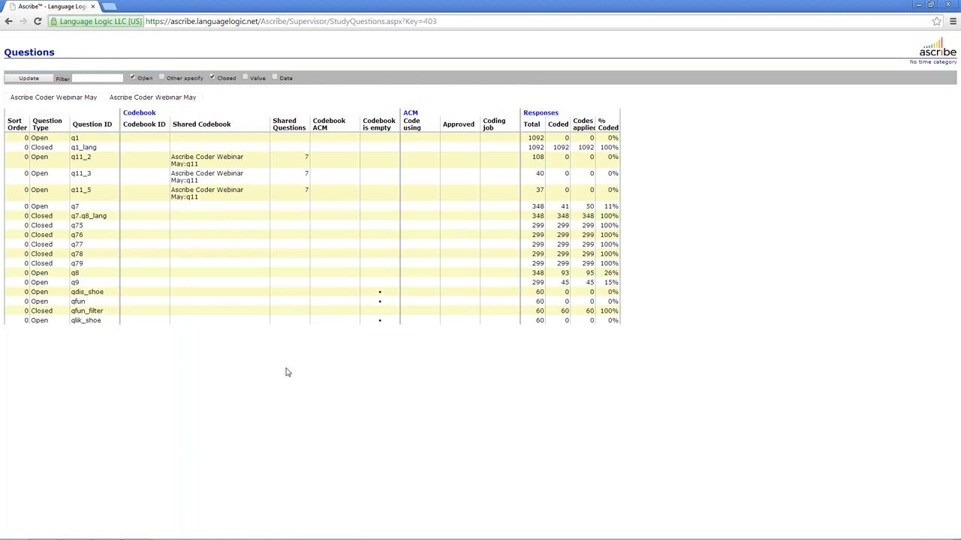
Step: Start a new quick sample for question q7 and move its dialog clear of the question list
right_click(208, 210)
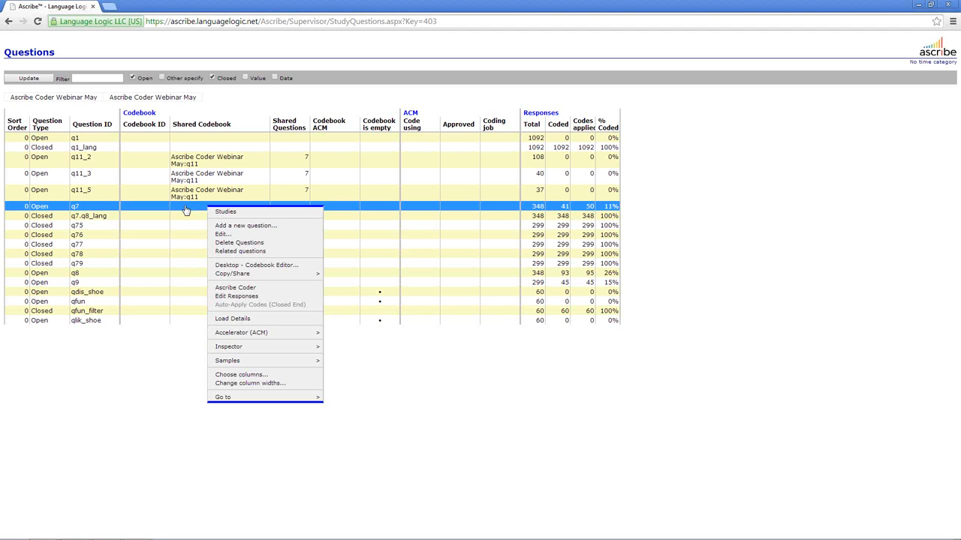
mouse_move(270, 364)
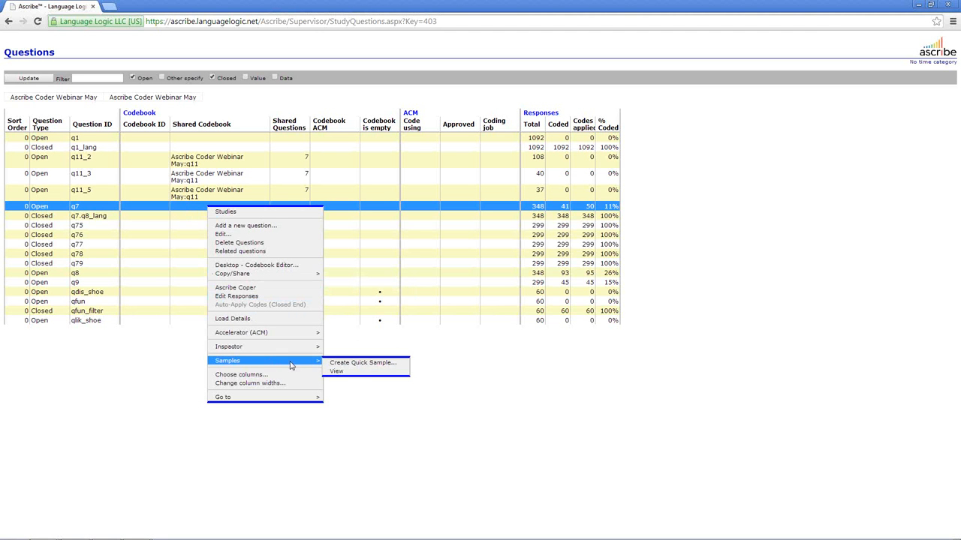
click(354, 364)
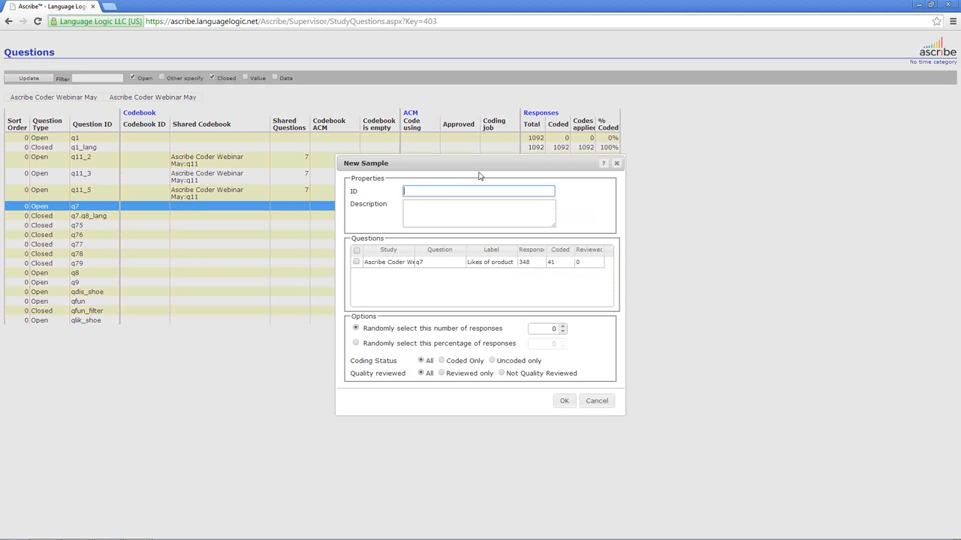
drag(527, 168, 578, 133)
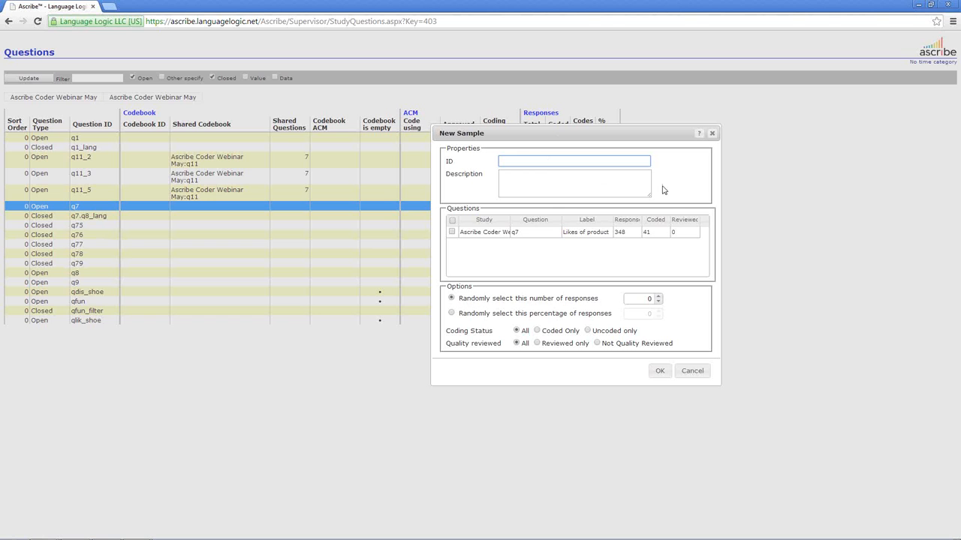
Step: Set the sample ID to "q7 qc" plus the owner's first name, and describe it as that person's "Webinar Sample"
text(q7 quality check)
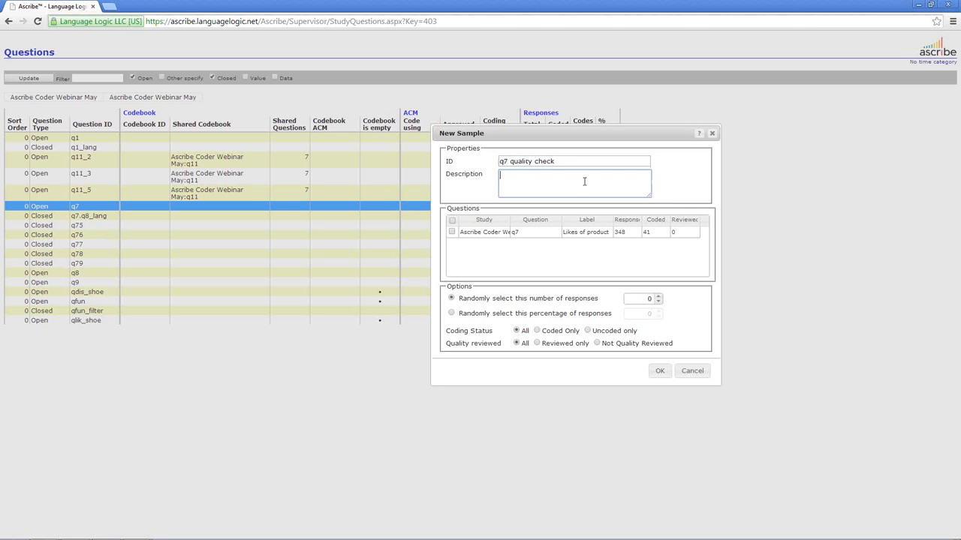
drag(569, 163, 514, 164)
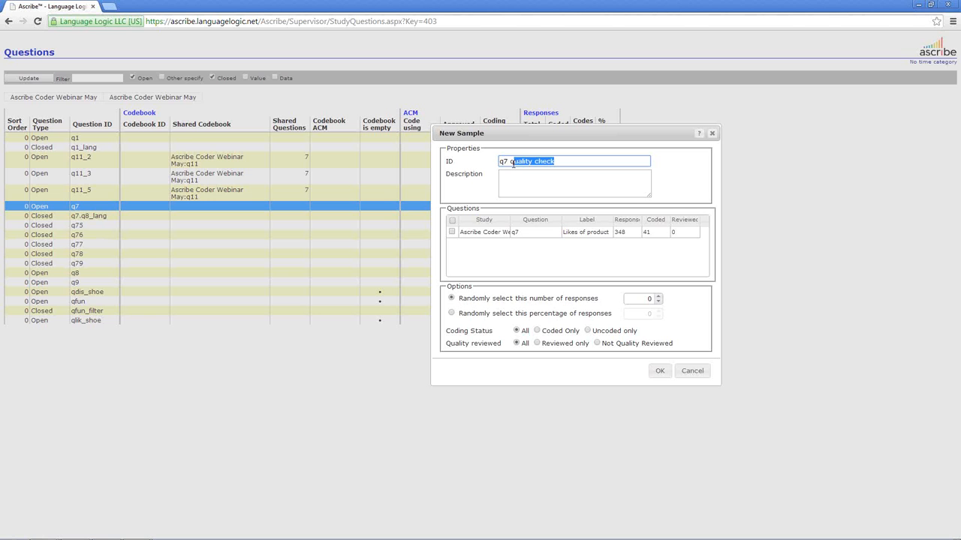
key(BackSpace)
text(c Lara)
click(527, 183)
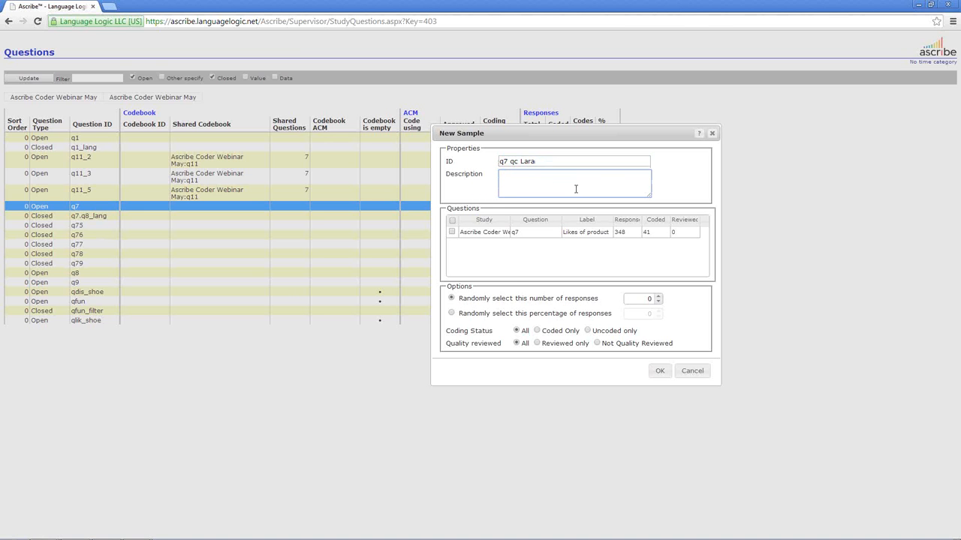
text(Lara's Webinar Sample)
drag(721, 250, 828, 247)
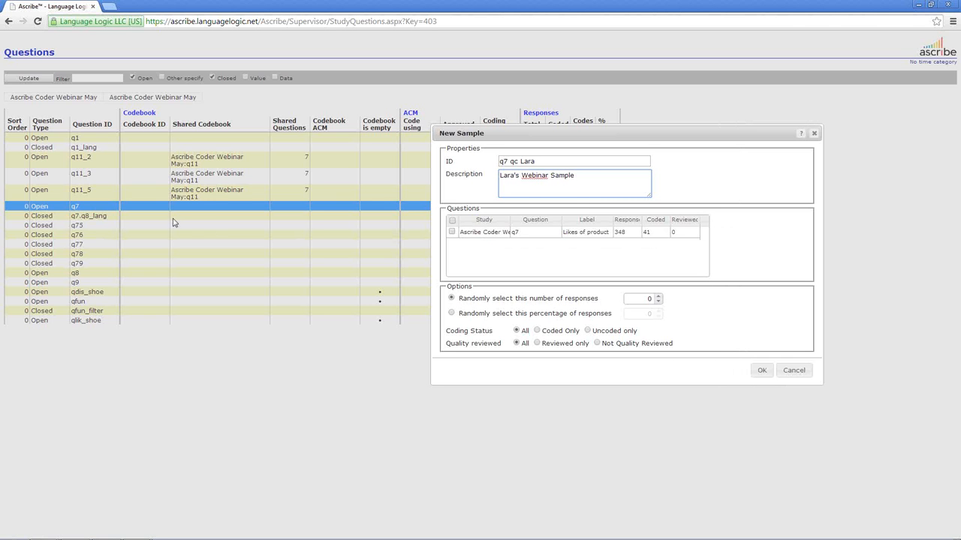
Step: Include question q7, select responses randomly by percentage with coding status Coded Only, and create the sample
click(452, 234)
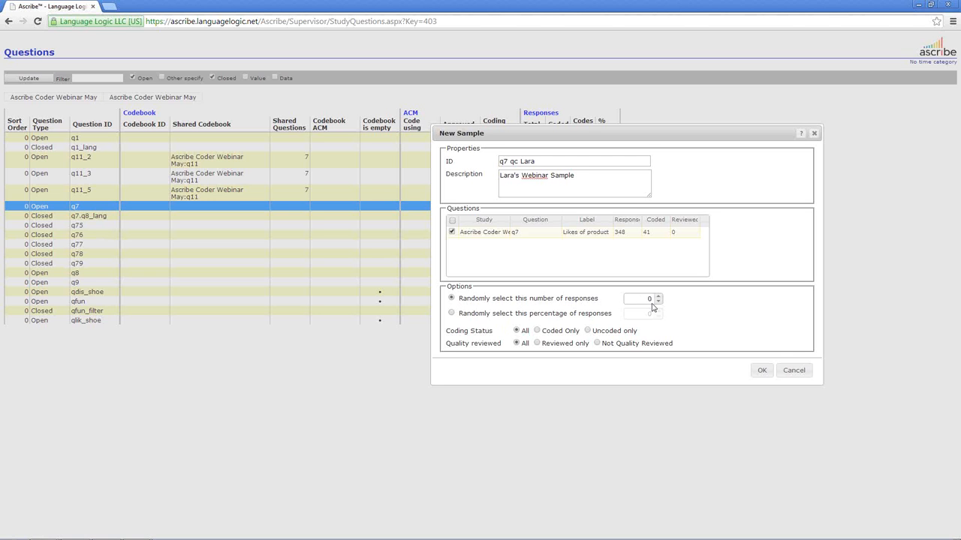
click(451, 314)
click(538, 331)
click(649, 313)
click(658, 317)
text(00)
click(762, 371)
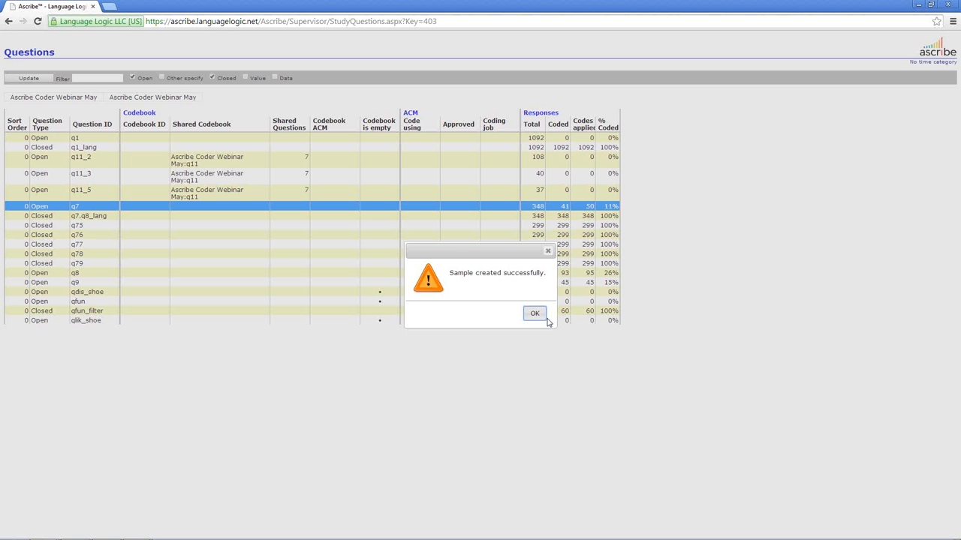
click(535, 314)
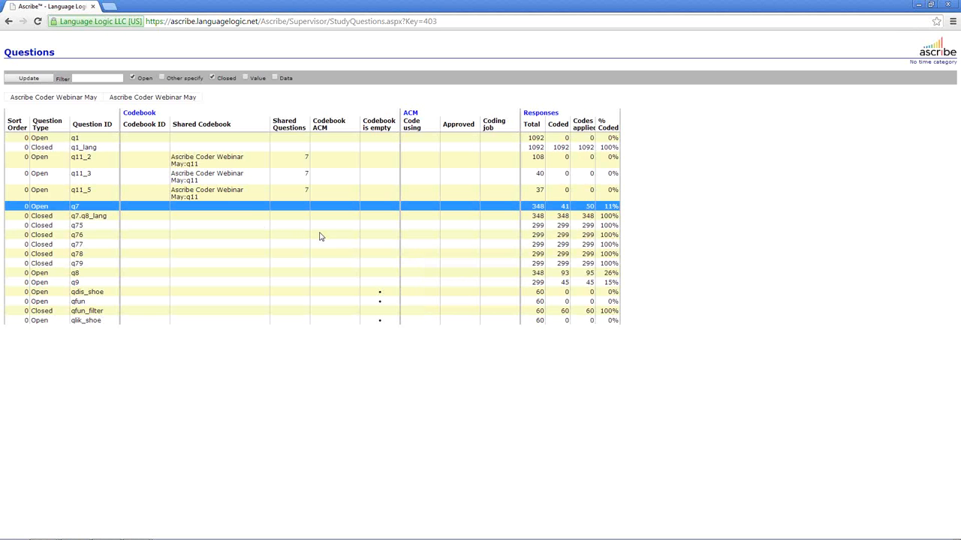
right_click(253, 213)
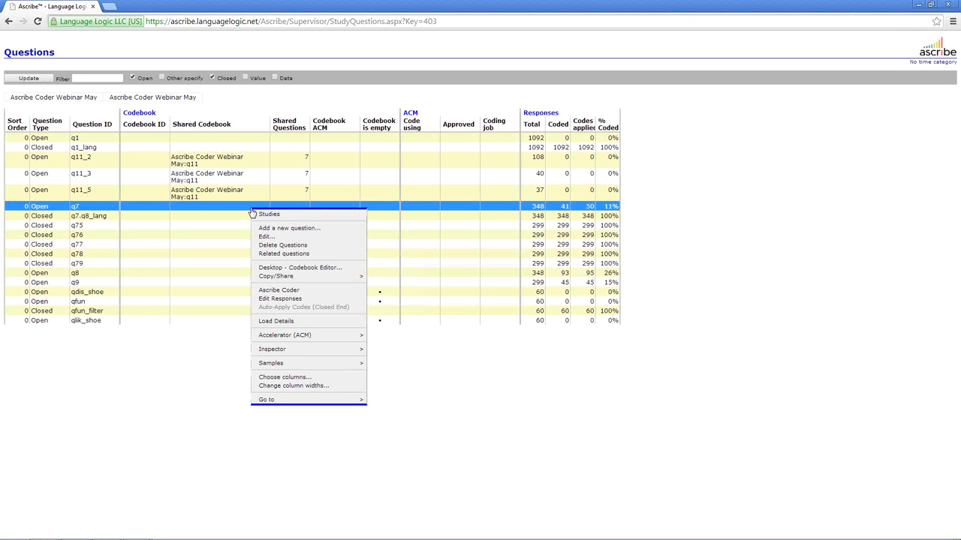
mouse_move(349, 366)
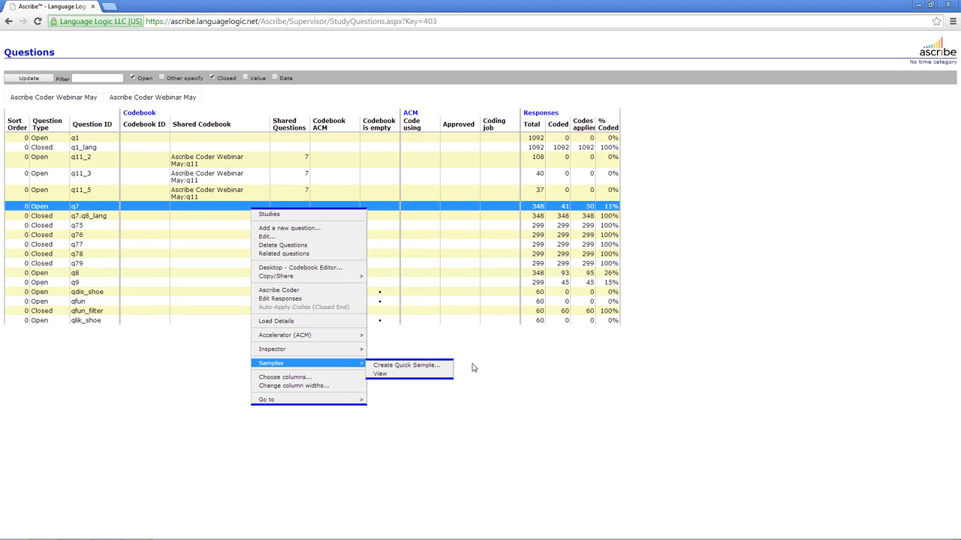
click(508, 375)
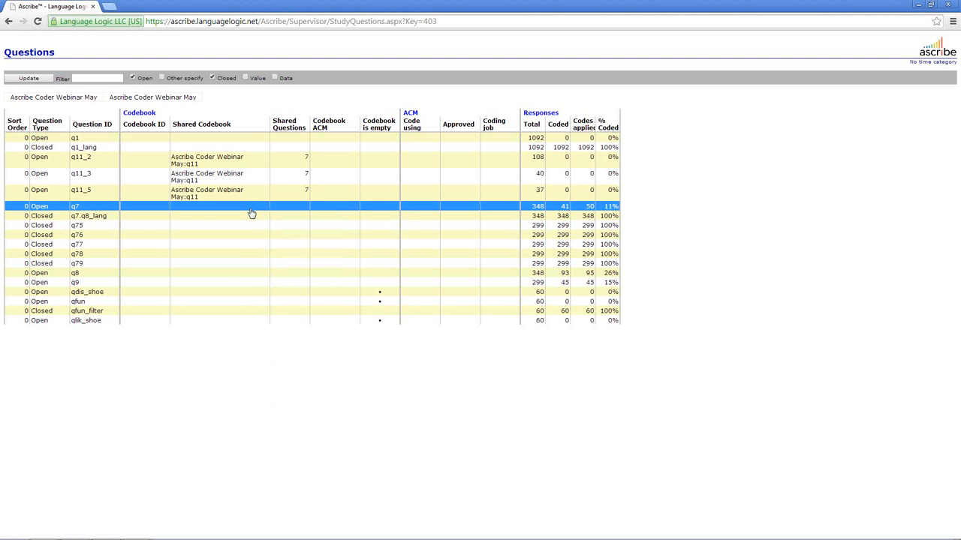
Step: Start a new quick sample for question q11_2 and enlarge its dialog to review the questions sharing its codebook
right_click(259, 165)
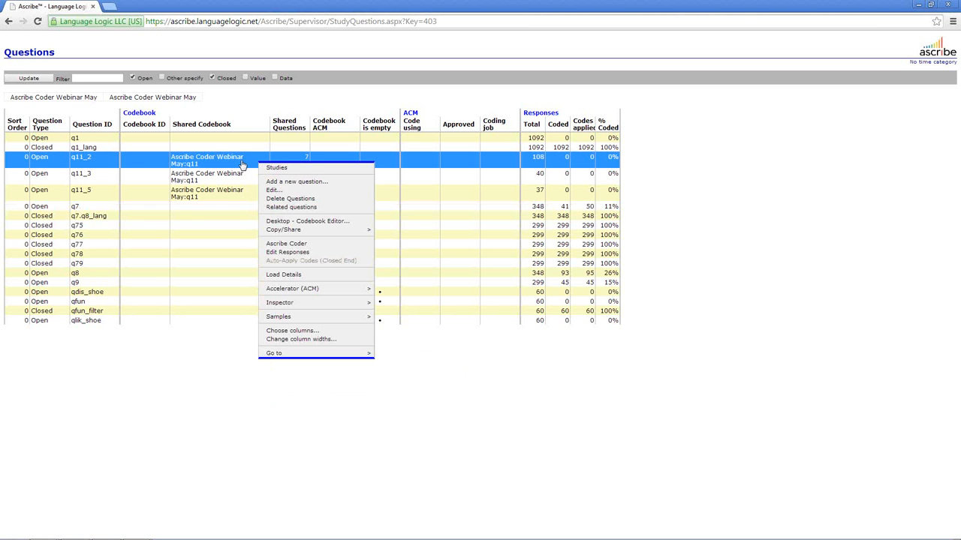
mouse_move(375, 318)
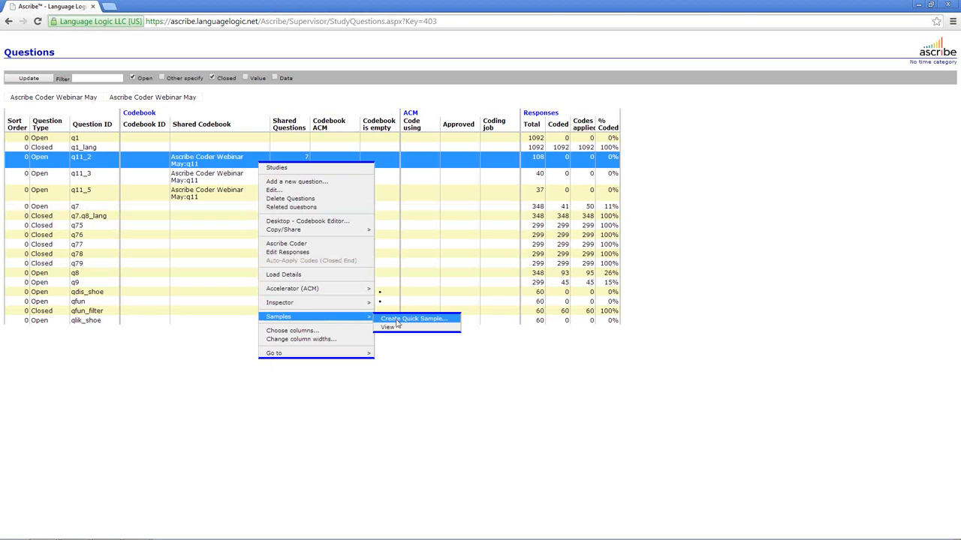
click(397, 321)
drag(721, 386, 845, 436)
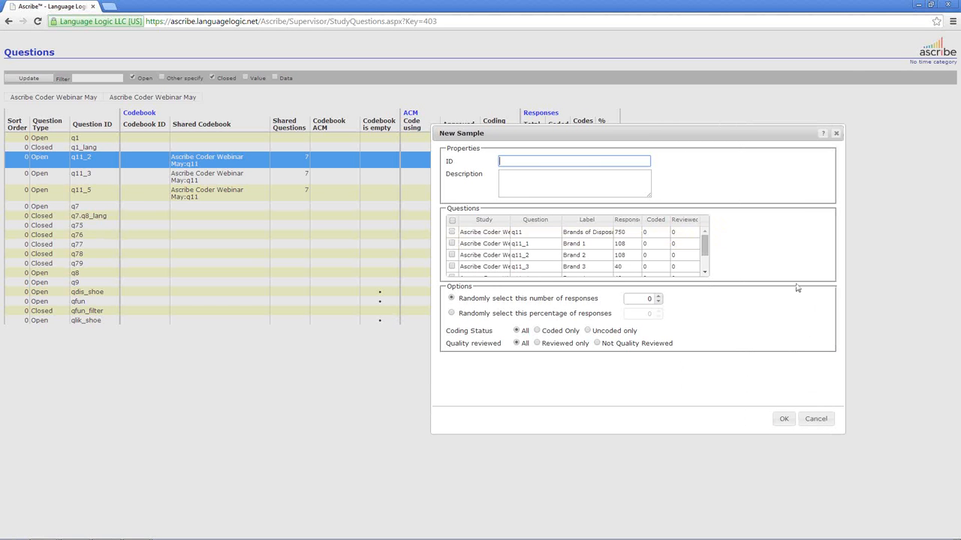
mouse_move(704, 247)
mouse_down()
mouse_move(705, 259)
mouse_move(705, 238)
mouse_up()
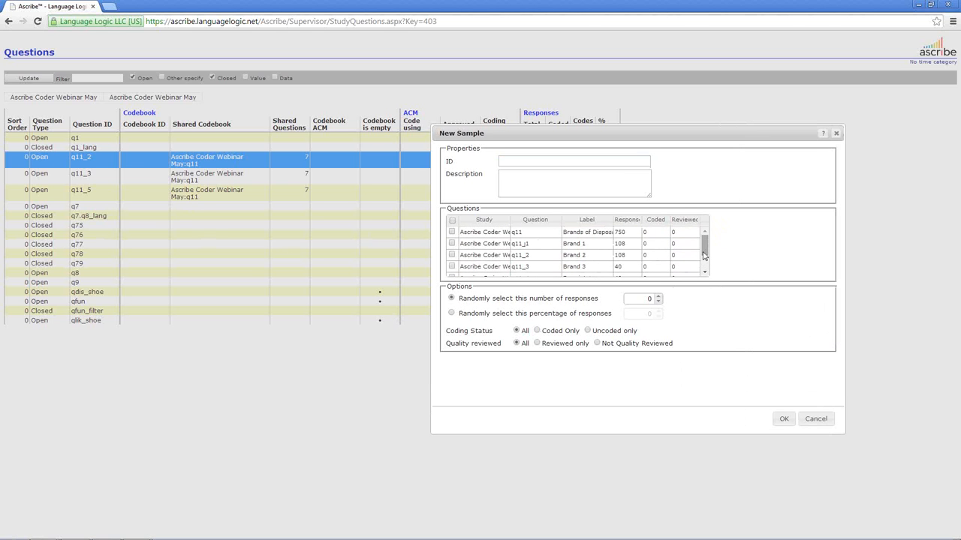
drag(704, 251, 704, 248)
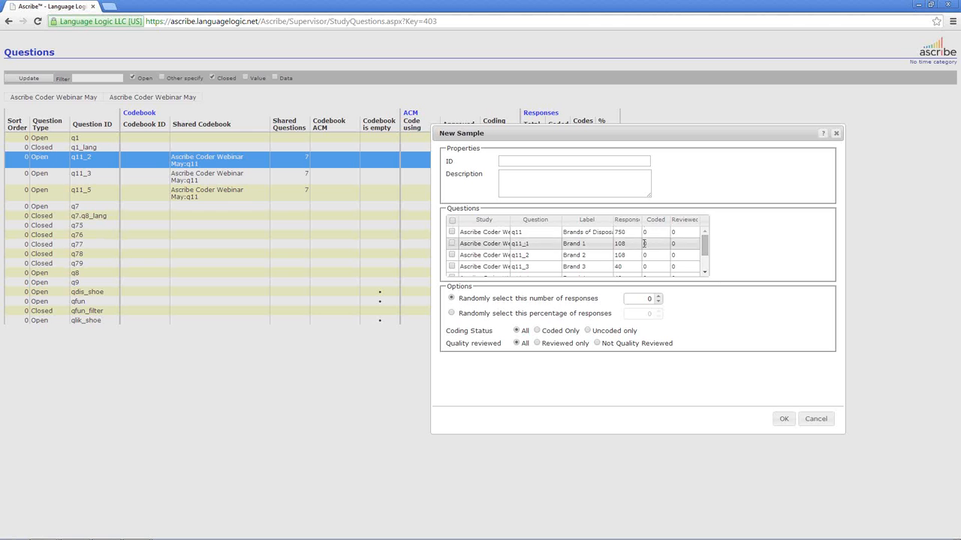
Step: Include all listed q11 questions in the sample and randomly select 22 percent of the responses
click(452, 221)
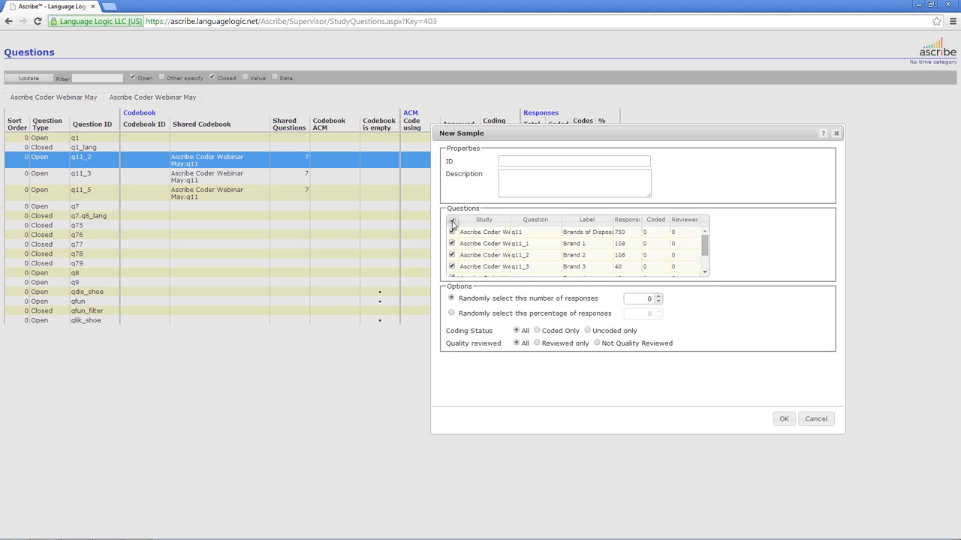
mouse_move(710, 252)
mouse_down()
mouse_move(709, 278)
mouse_move(707, 238)
mouse_up()
click(451, 314)
click(657, 312)
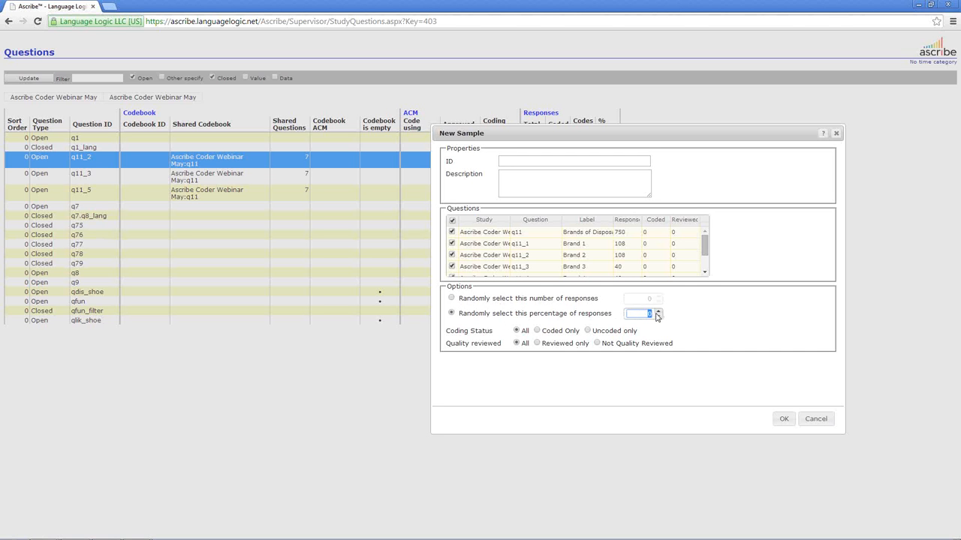
text(22)
Step: Set the sample ID to "Q11 CC Webinar"
click(527, 161)
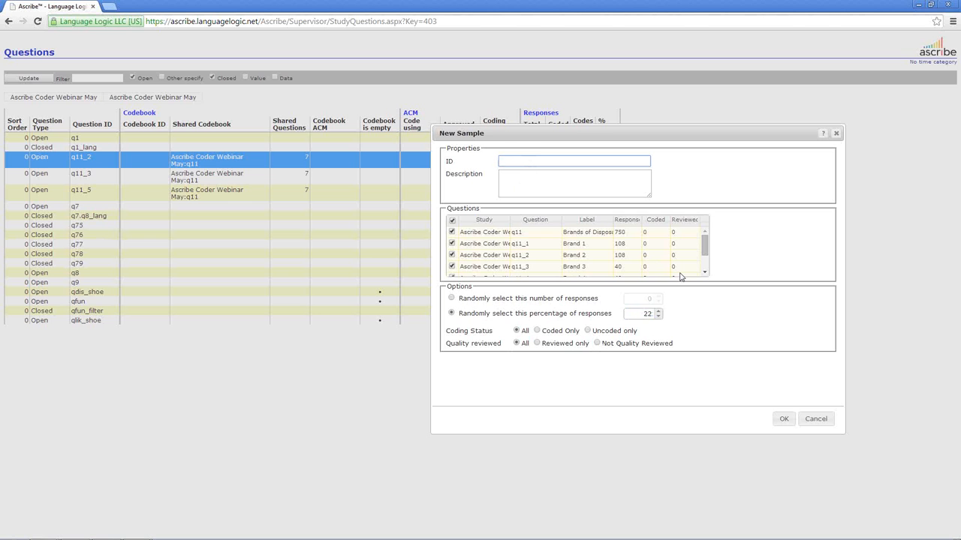
text(Q)
text(11 code creat)
text(ion sample)
key(BackSpace)
key(BackSpace)
key(BackSpace)
key(BackSpace)
key(BackSpace)
key(BackSpace)
key(BackSpace)
key(BackSpace)
key(BackSpace)
key(BackSpace)
key(BackSpace)
key(BackSpace)
key(BackSpace)
key(BackSpace)
key(BackSpace)
key(BackSpace)
key(BackSpace)
key(BackSpace)
key(BackSpace)
key(BackSpace)
text(CC Webinar)
key(Tab)
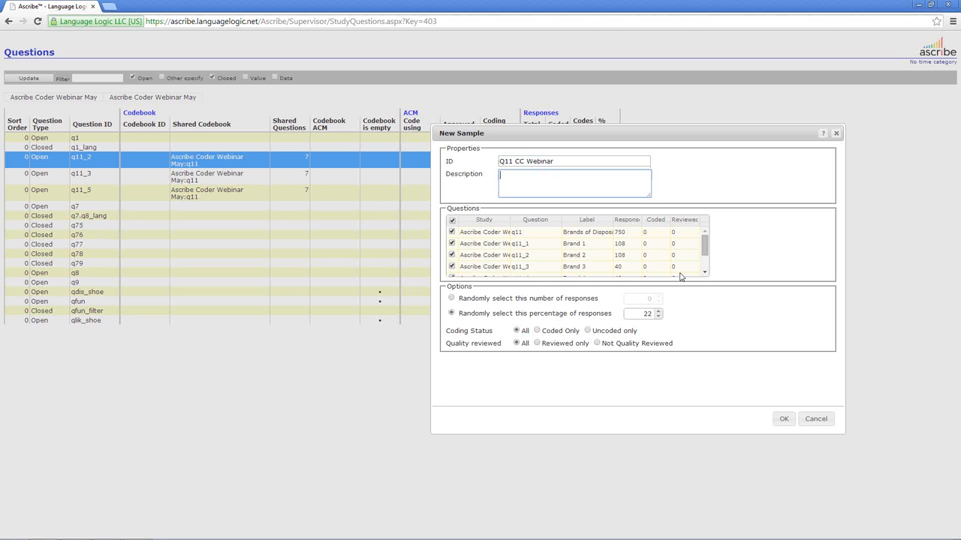
Step: Enter the owner's first name in possessive form plus "Demo for Samples" as the description, and create the sample
text(Lara's Demo for May)
key(BackSpace)
key(BackSpace)
key(BackSpace)
text(Samples)
click(783, 420)
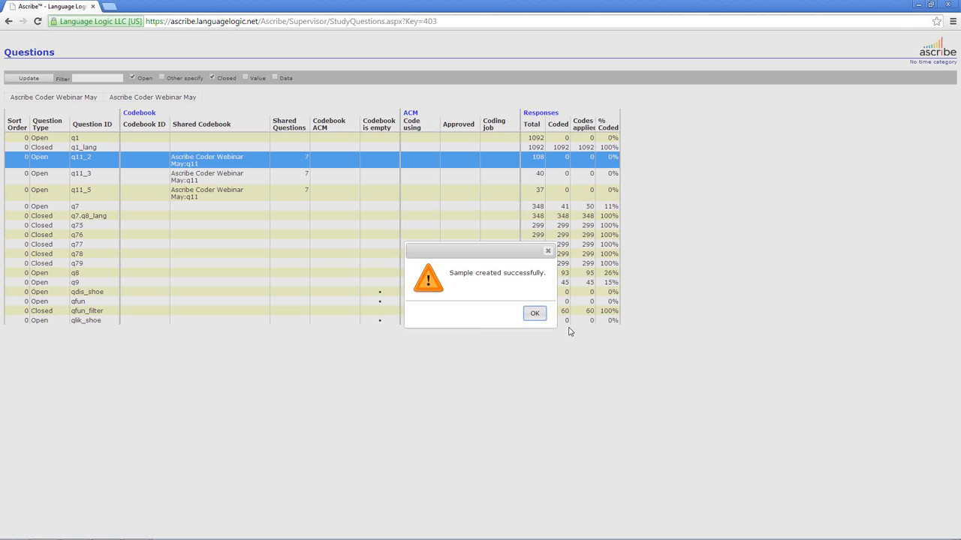
click(540, 317)
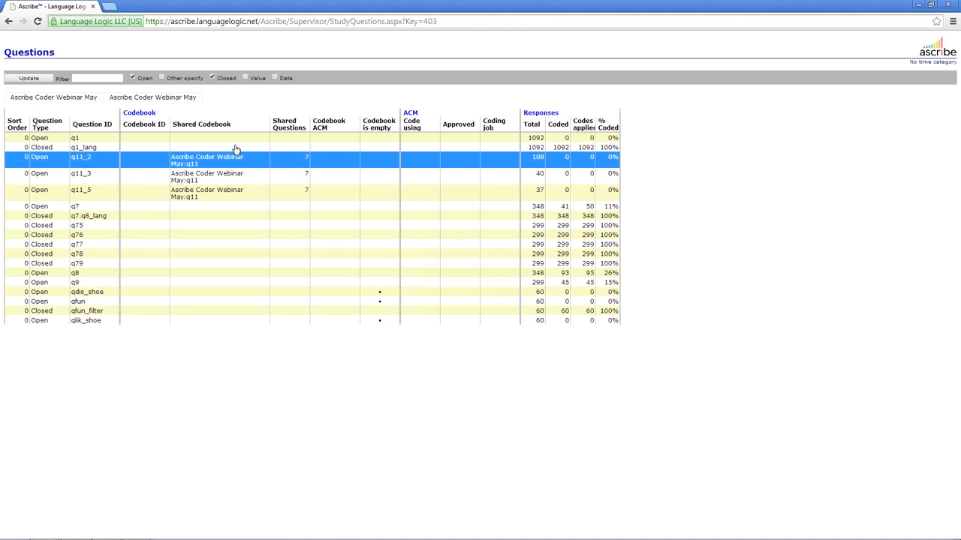
Step: View the list of samples that belong to question q11_2
right_click(251, 163)
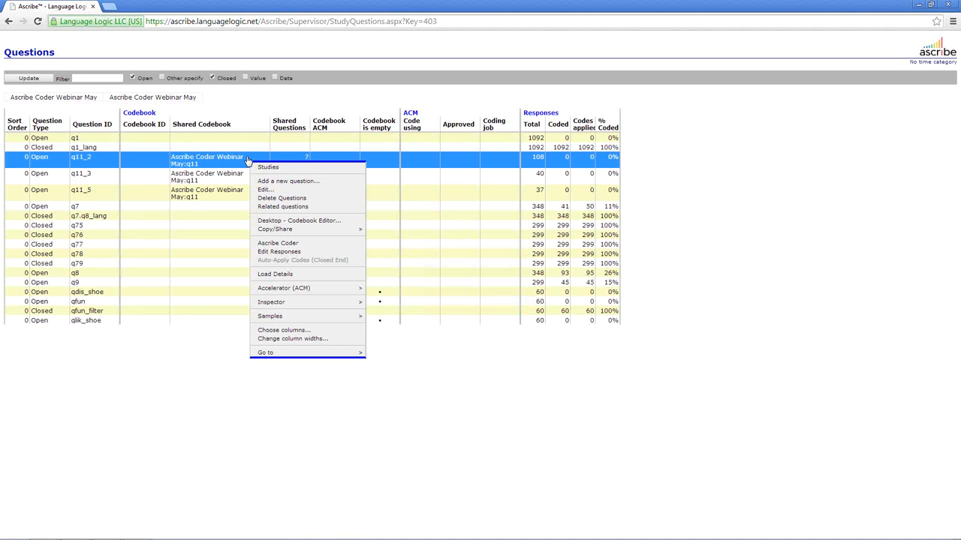
mouse_move(327, 318)
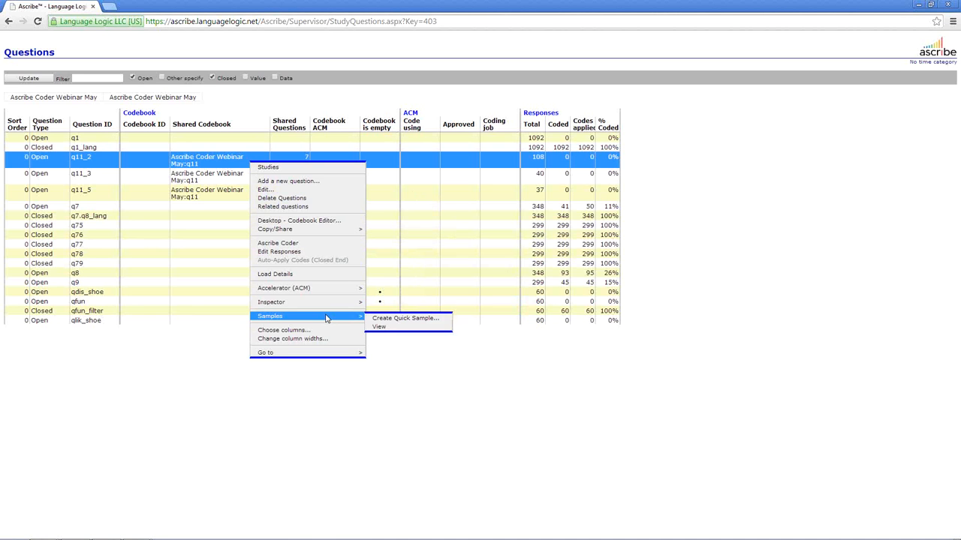
click(401, 327)
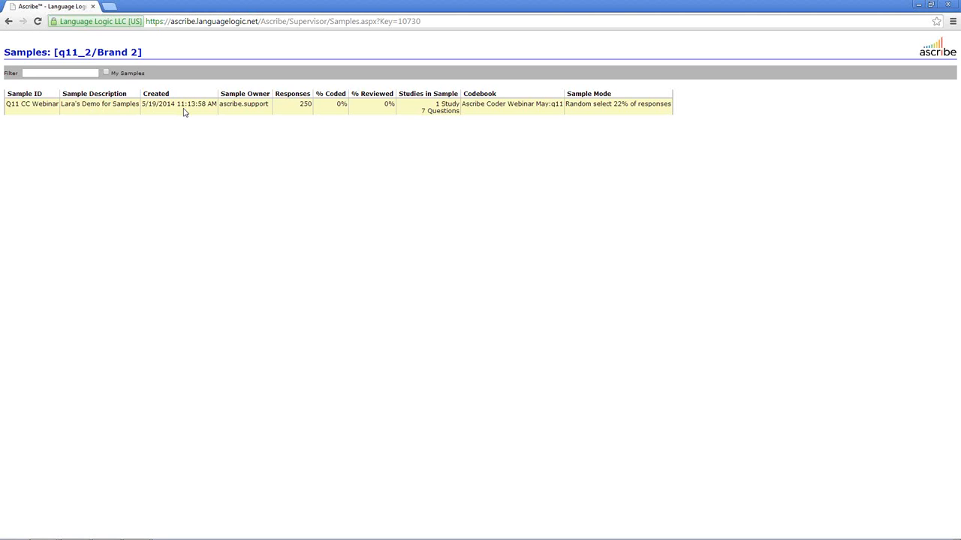
right_click(246, 113)
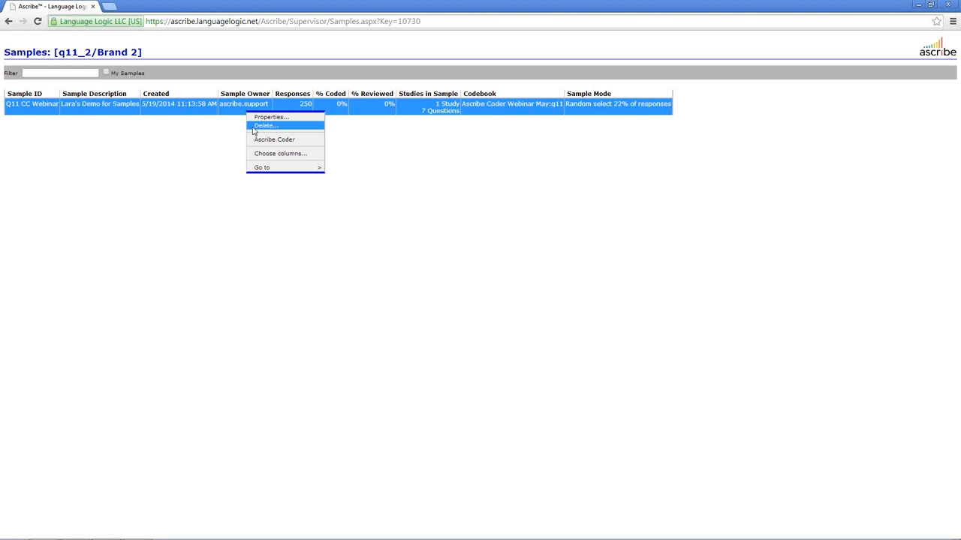
click(202, 132)
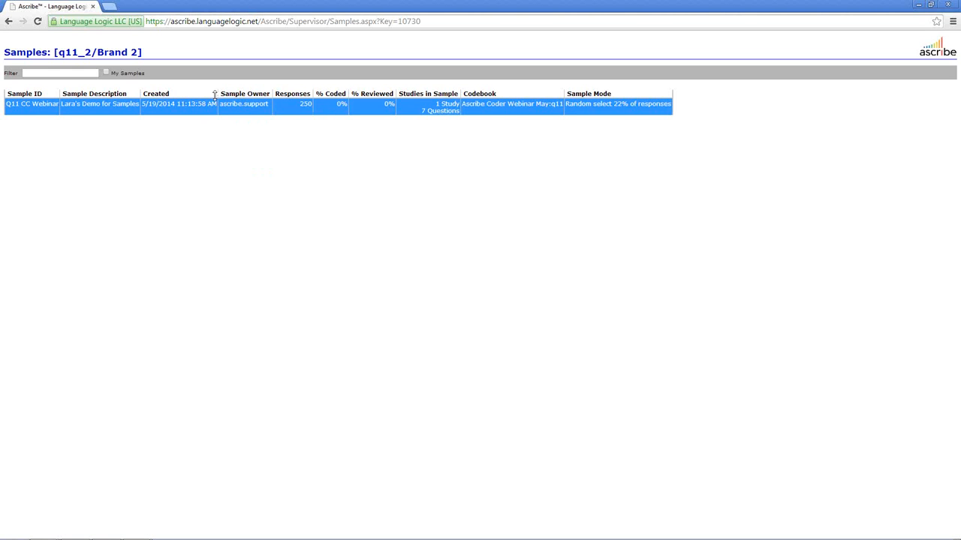
click(230, 112)
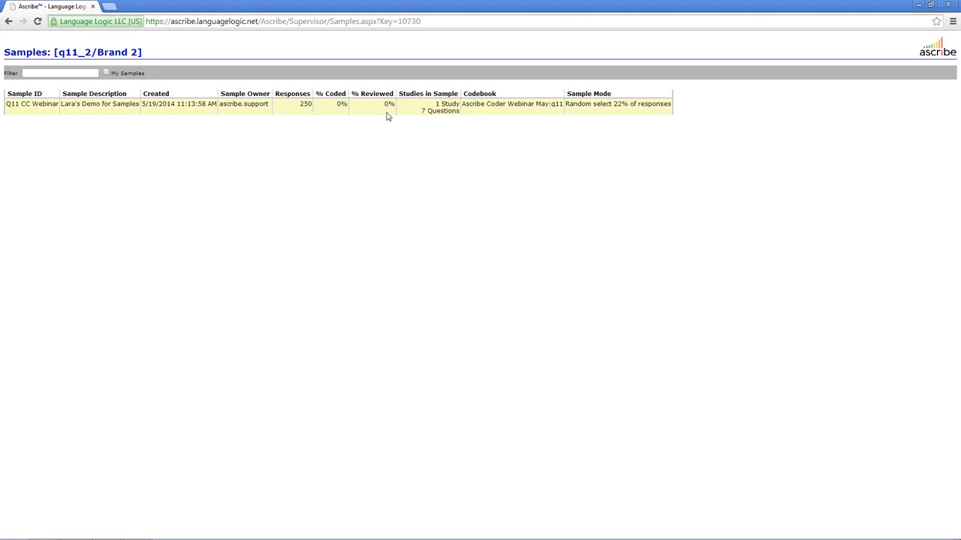
Step: Review the studies and questions included in the Q11 CC Webinar sample, and its codebook
click(442, 111)
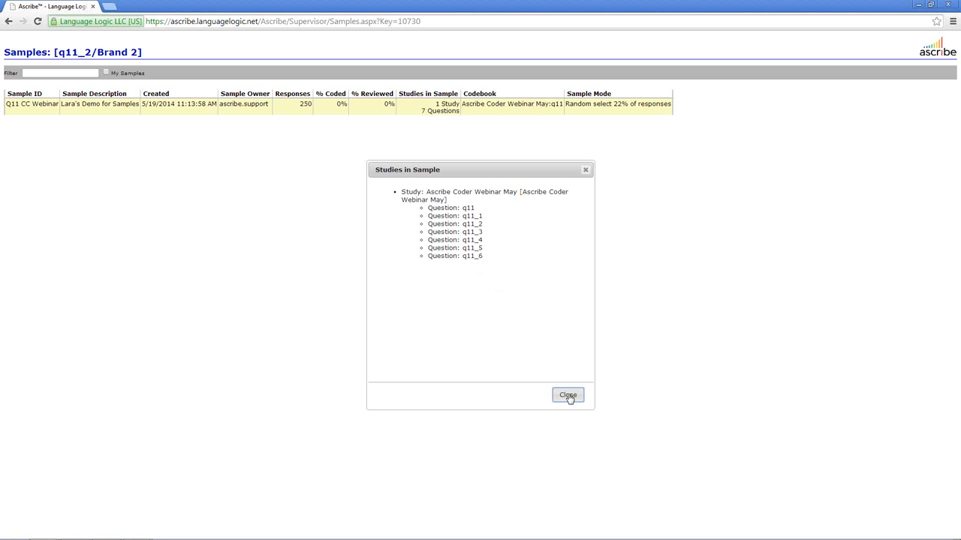
click(567, 395)
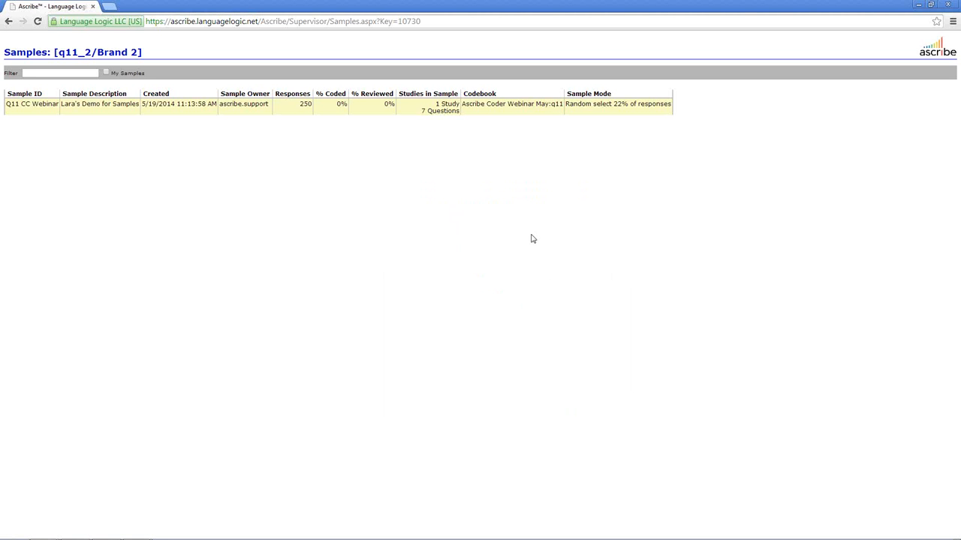
click(493, 110)
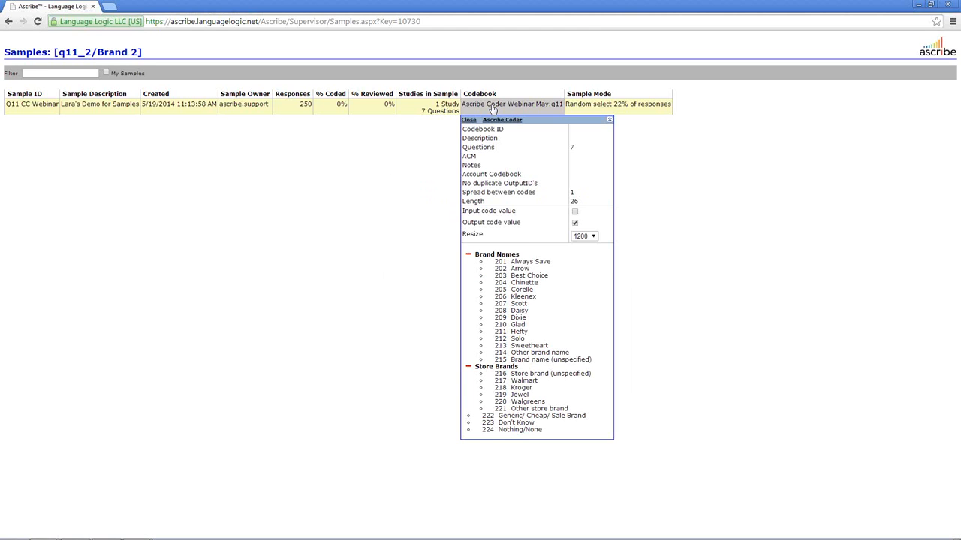
click(469, 120)
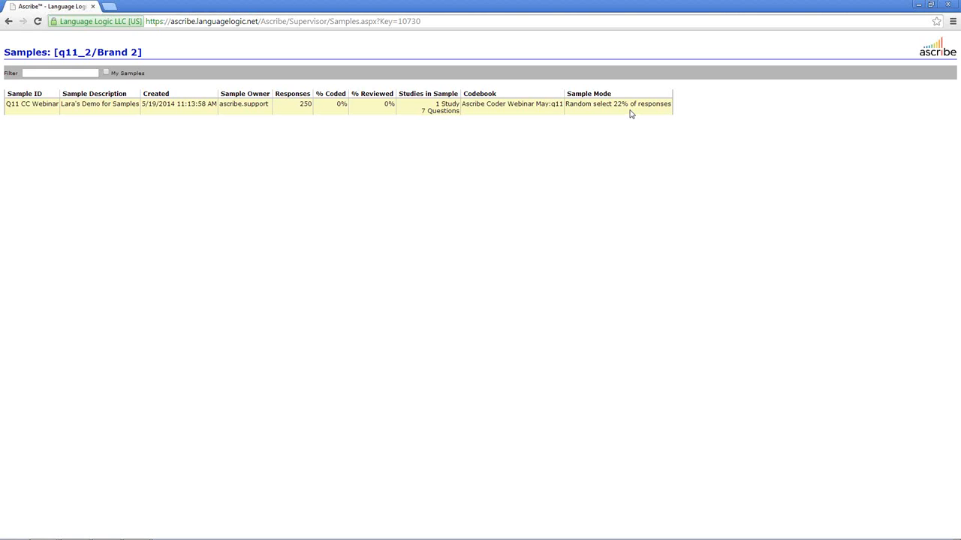
Step: Examine the column choices for the samples list, including Sample Owner, and leave without saving
right_click(181, 112)
click(208, 155)
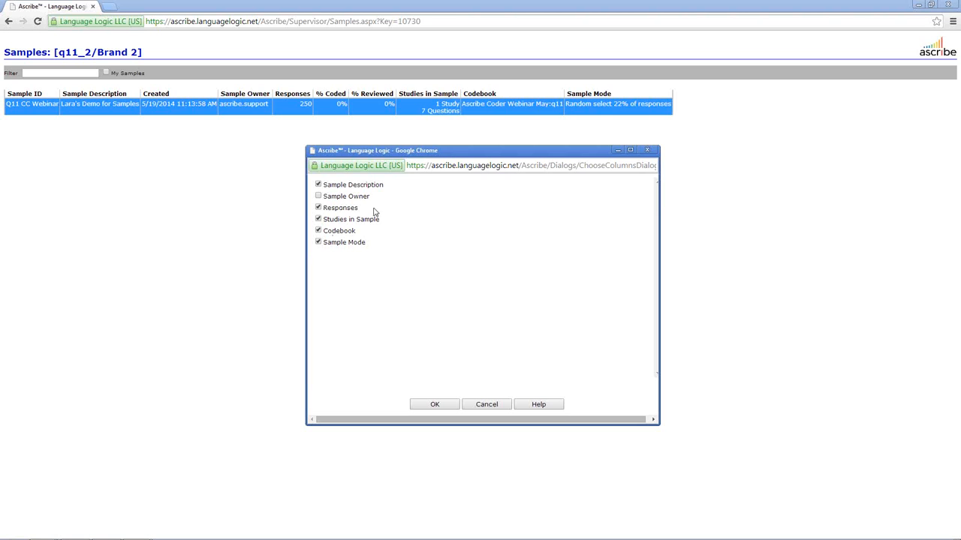
click(319, 196)
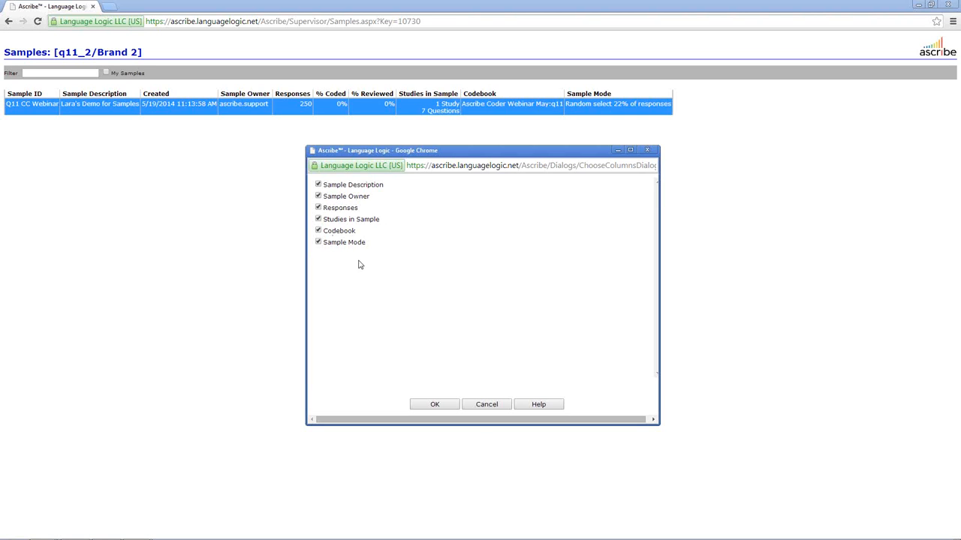
click(486, 406)
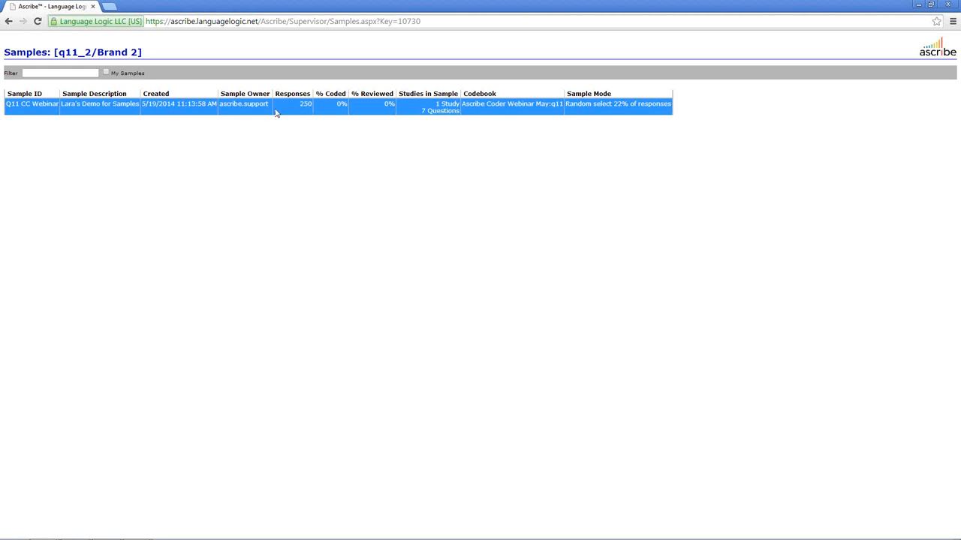
Step: Check the ID and description in the Q11 CC Webinar sample's properties without changing them
right_click(161, 105)
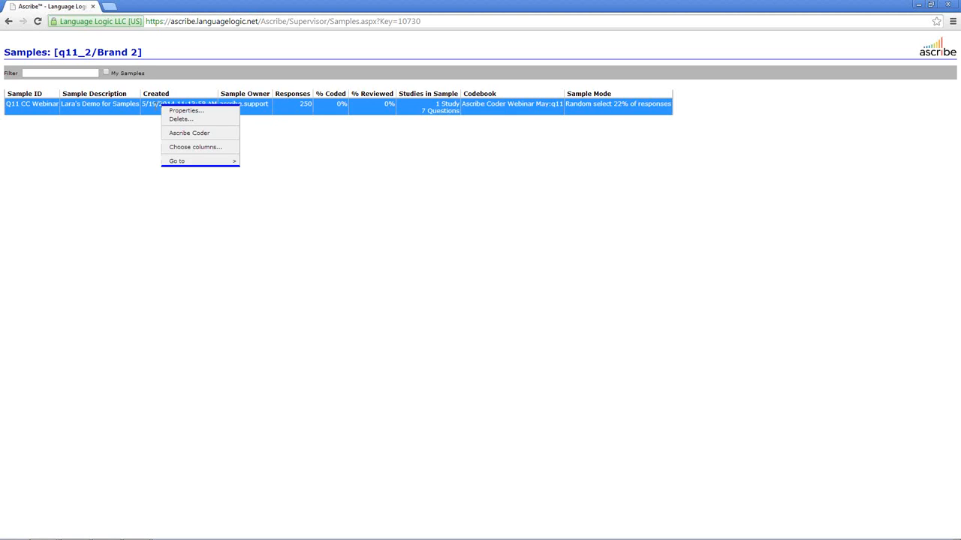
click(172, 113)
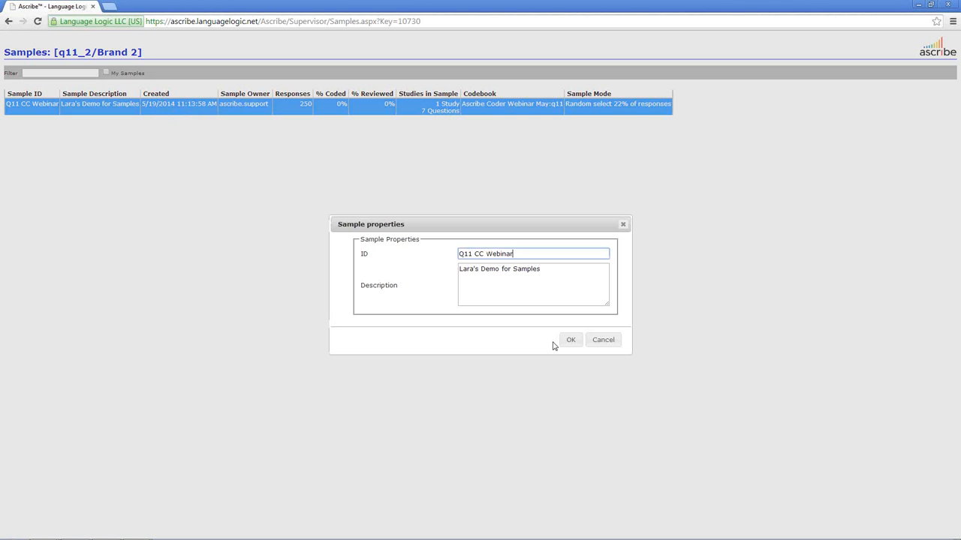
click(515, 257)
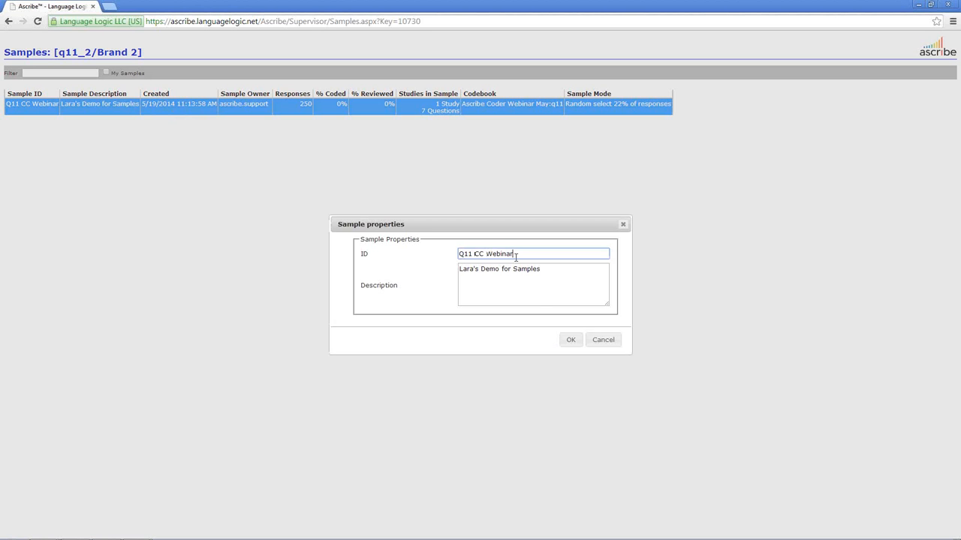
click(602, 342)
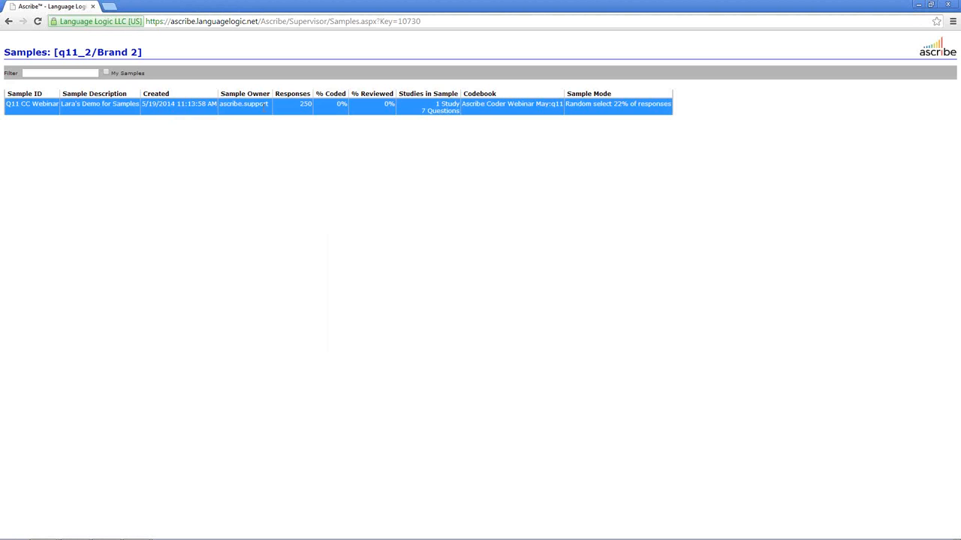
Step: Open the Q11 CC Webinar sample in Ascribe Coder and review its source questions and sample selection
right_click(265, 105)
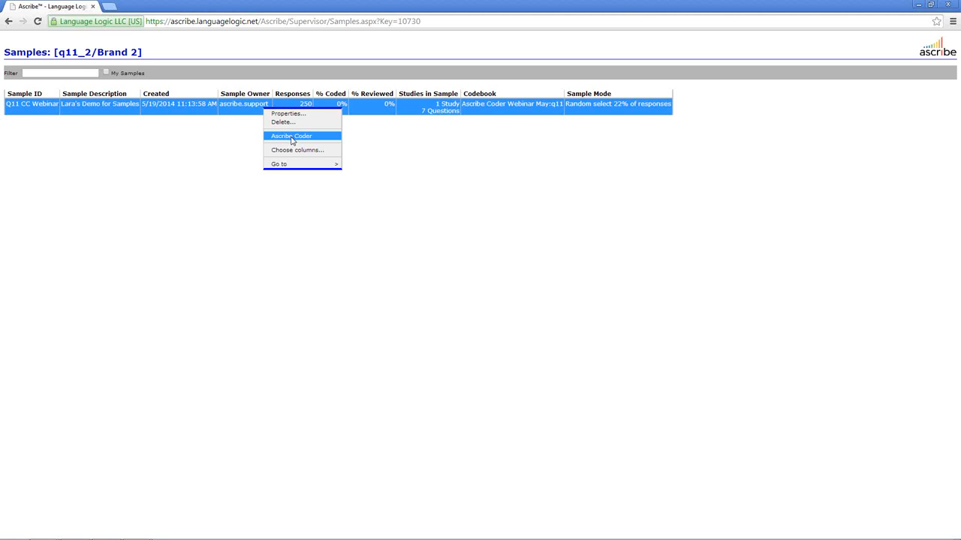
click(292, 140)
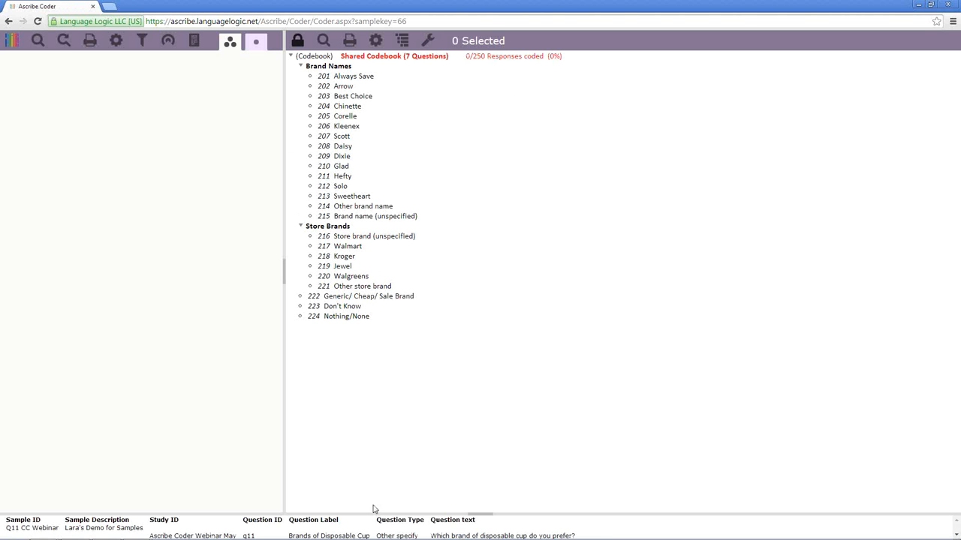
drag(370, 494, 364, 443)
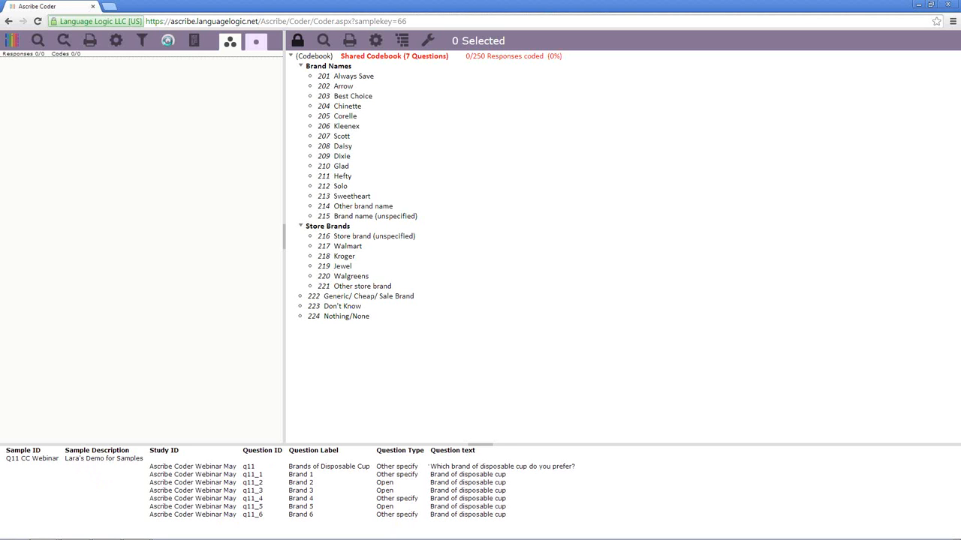
click(167, 40)
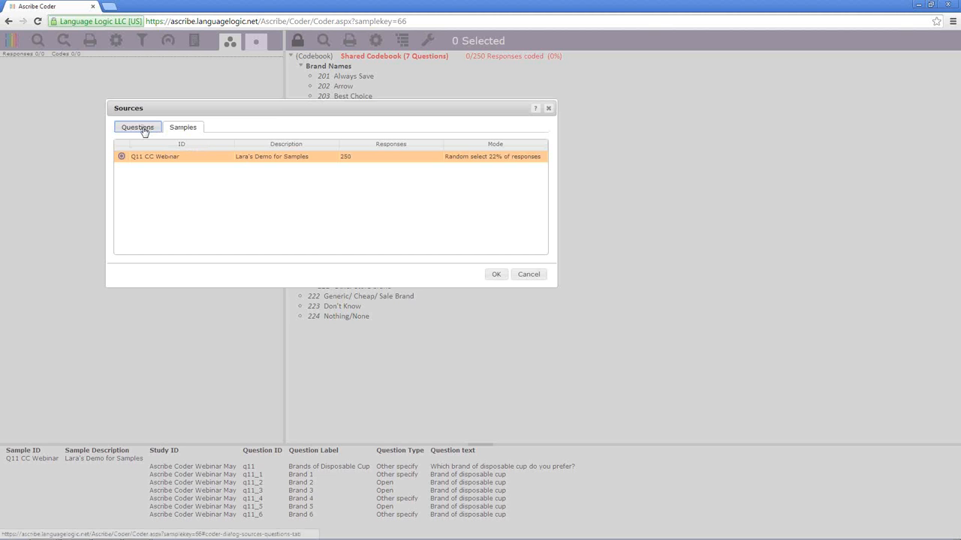
click(528, 275)
Step: Run a new response search with a blank Show Only filter, and collapse the sources pane
click(38, 40)
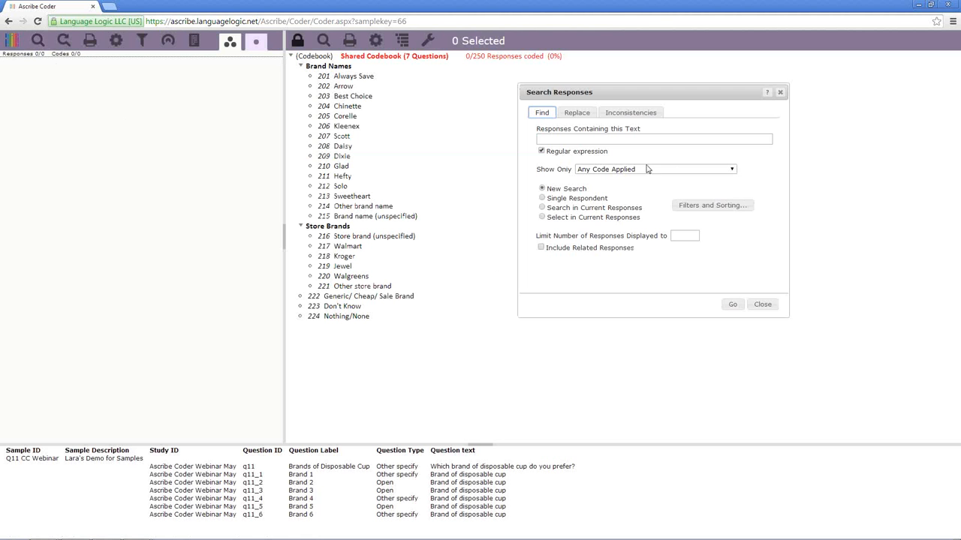
click(730, 170)
click(675, 178)
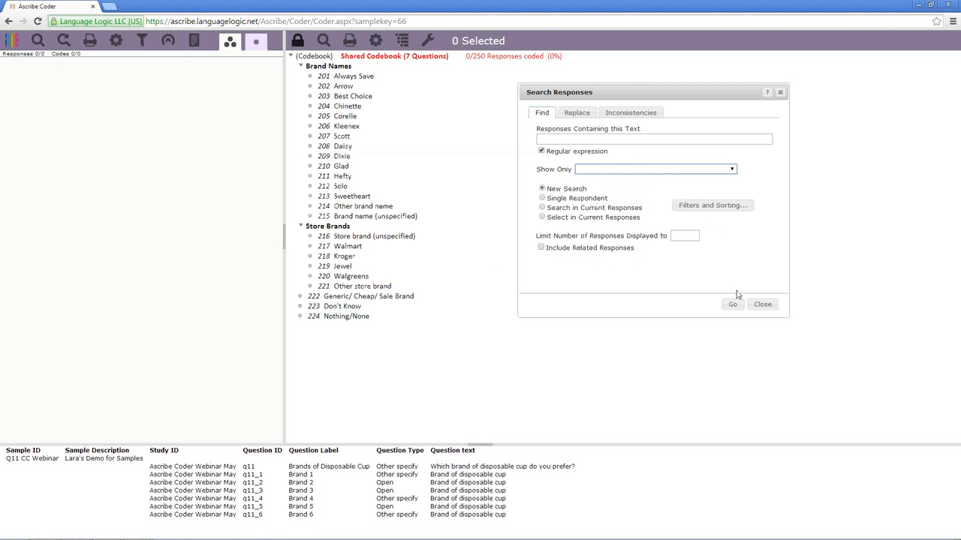
click(733, 305)
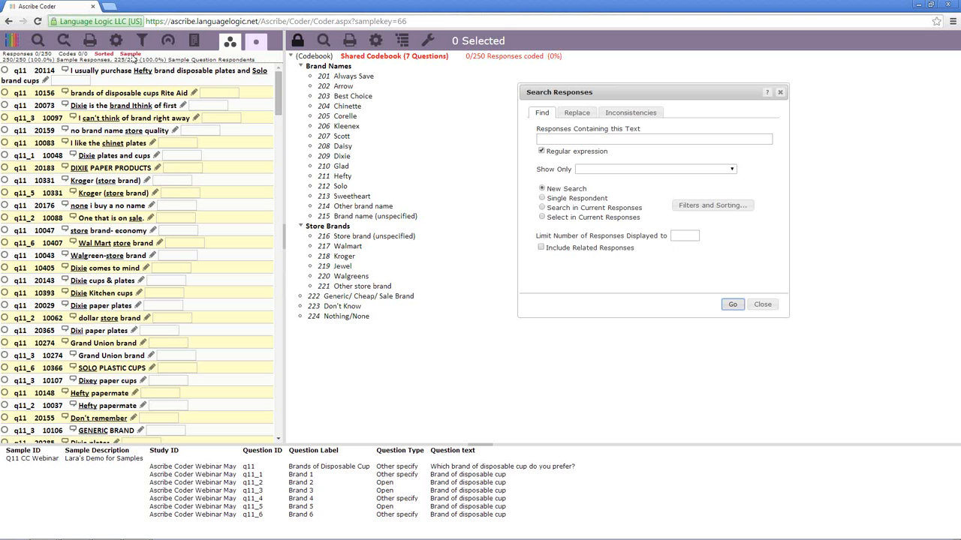
click(488, 446)
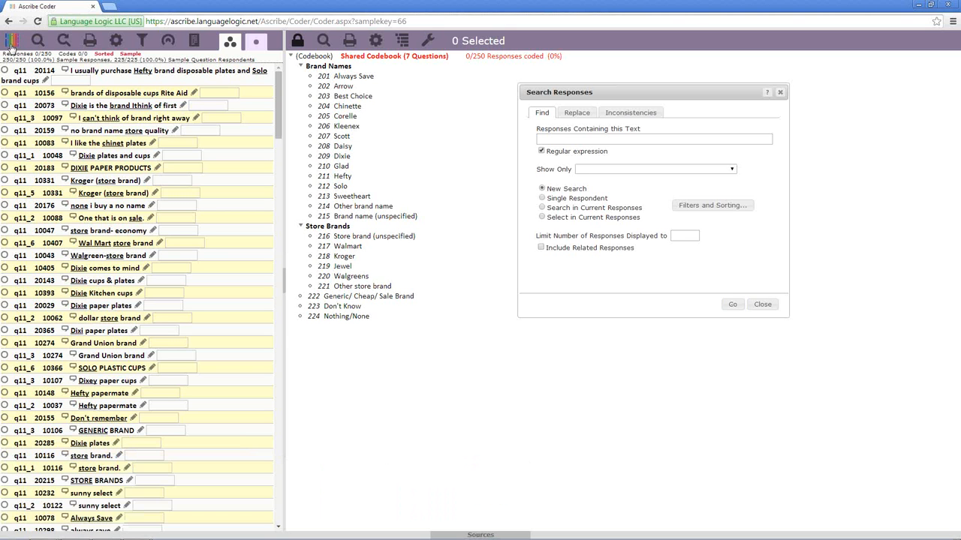
Step: Leave the coder and go through the home page to the Supervisor list of all samples
click(11, 44)
click(24, 52)
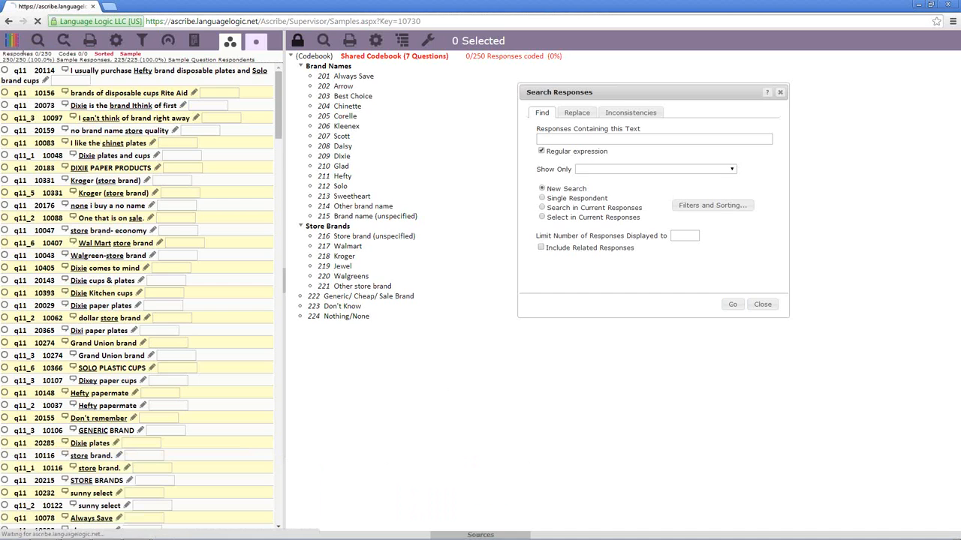
right_click(194, 165)
click(218, 173)
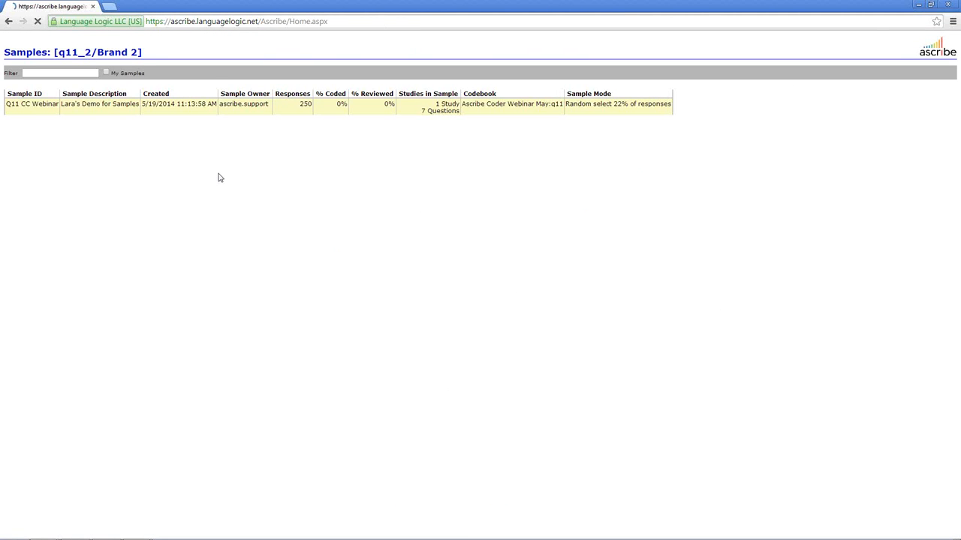
right_click(393, 135)
mouse_move(466, 181)
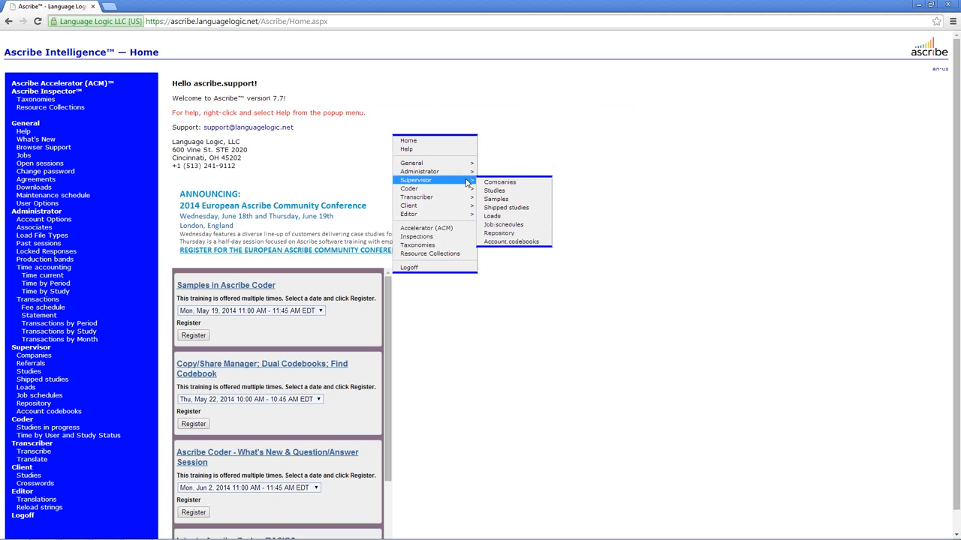
click(509, 200)
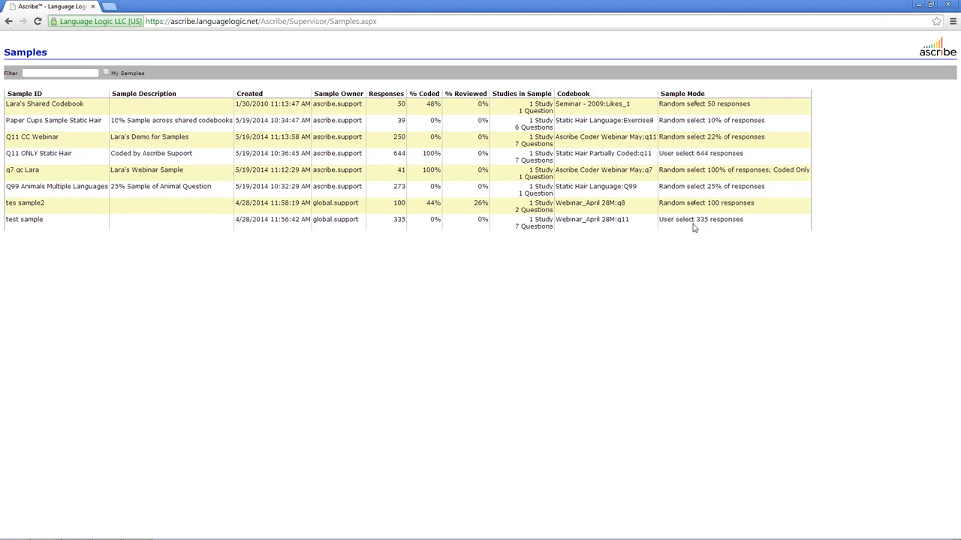
Step: Restrict the samples list to My Samples and filter it by "q11"
click(107, 74)
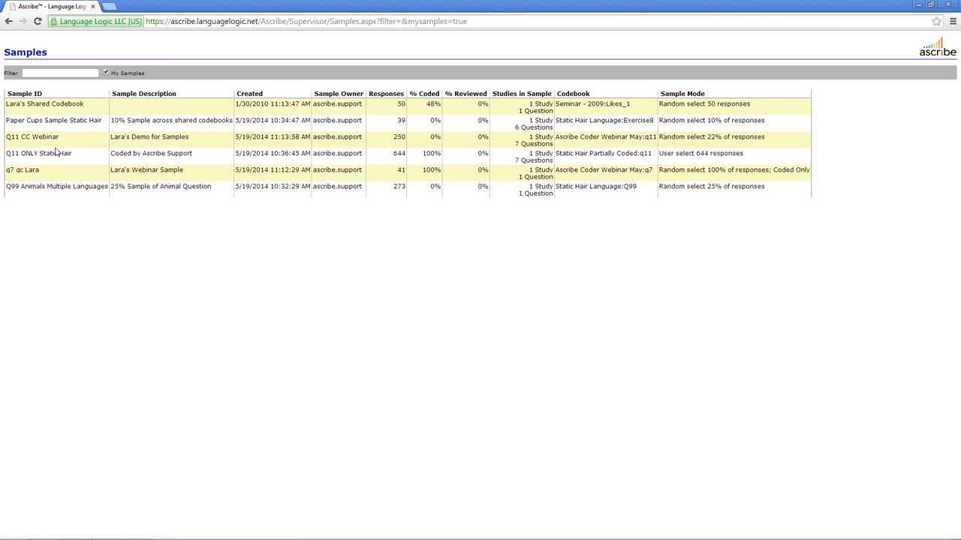
click(57, 72)
key(Return)
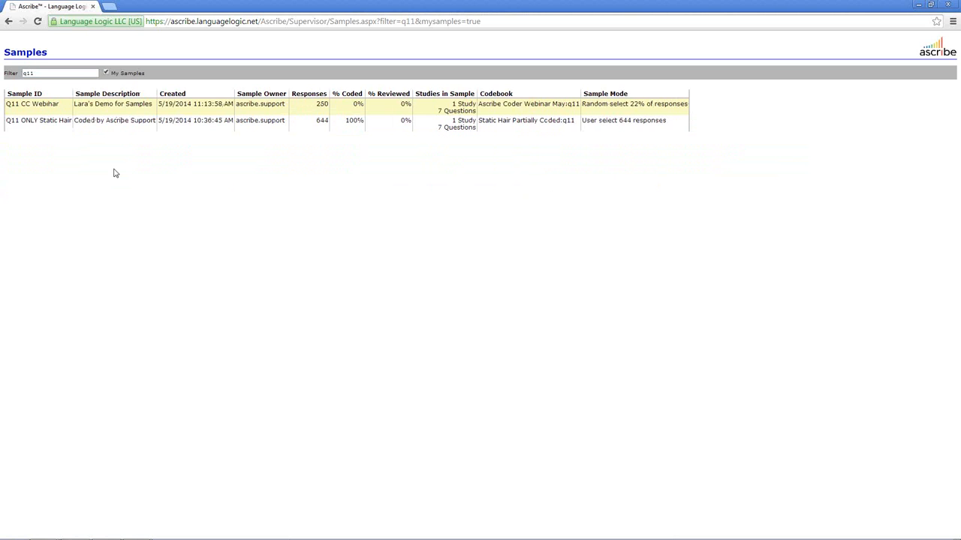
Step: Open the Q11 ONLY Static Hair sample in Ascribe Coder, expand its sources pane and load its responses
right_click(205, 122)
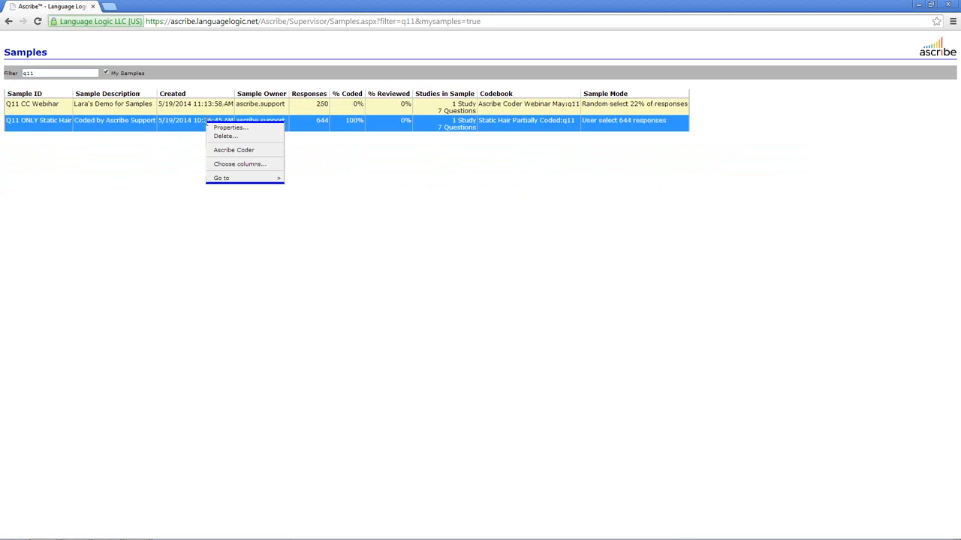
click(229, 150)
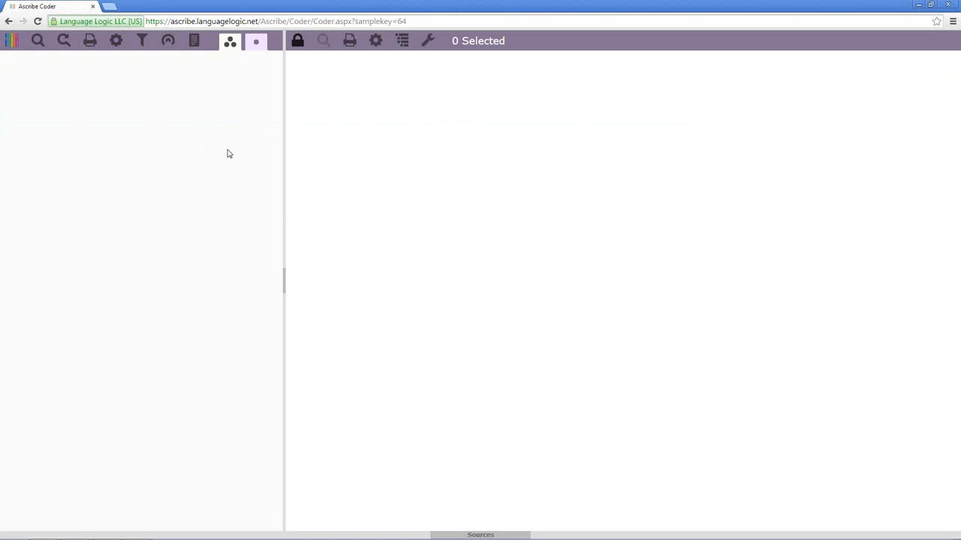
click(469, 535)
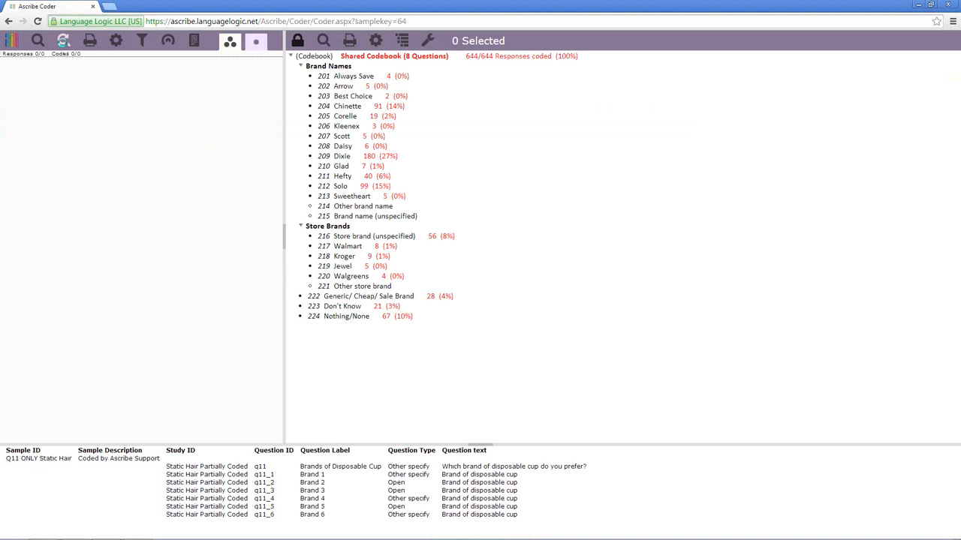
click(63, 40)
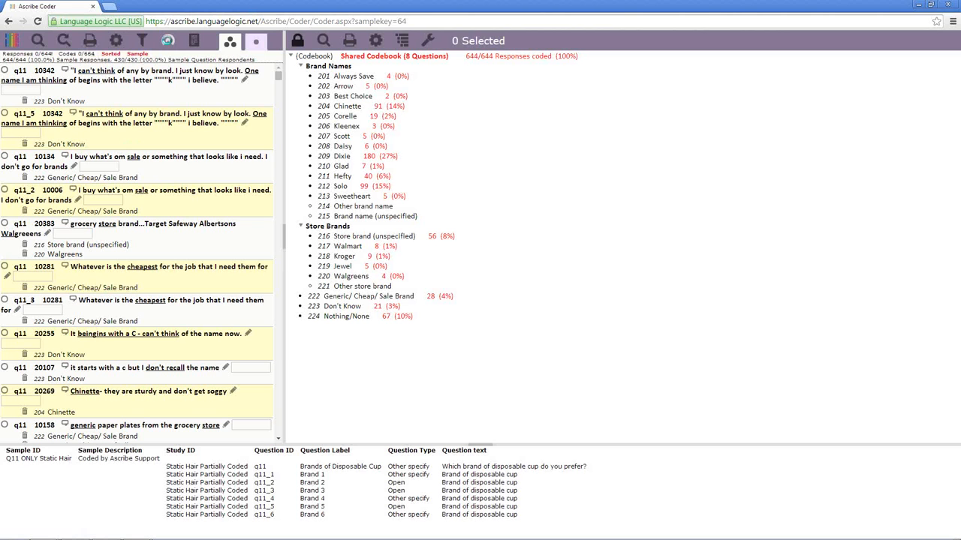
Step: Review the samples and the questions sharing the codebook in the Sources dialog, and leave the selection unchanged
click(168, 41)
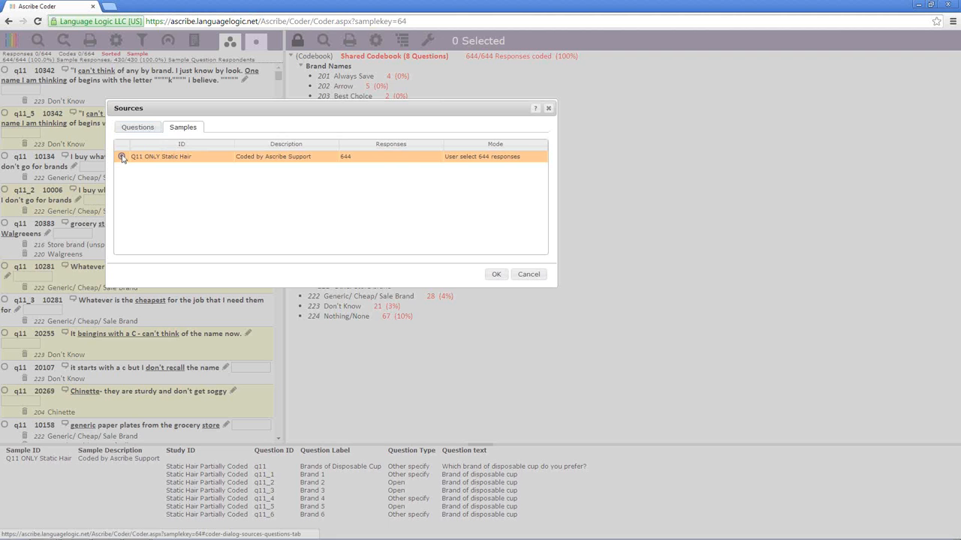
click(128, 129)
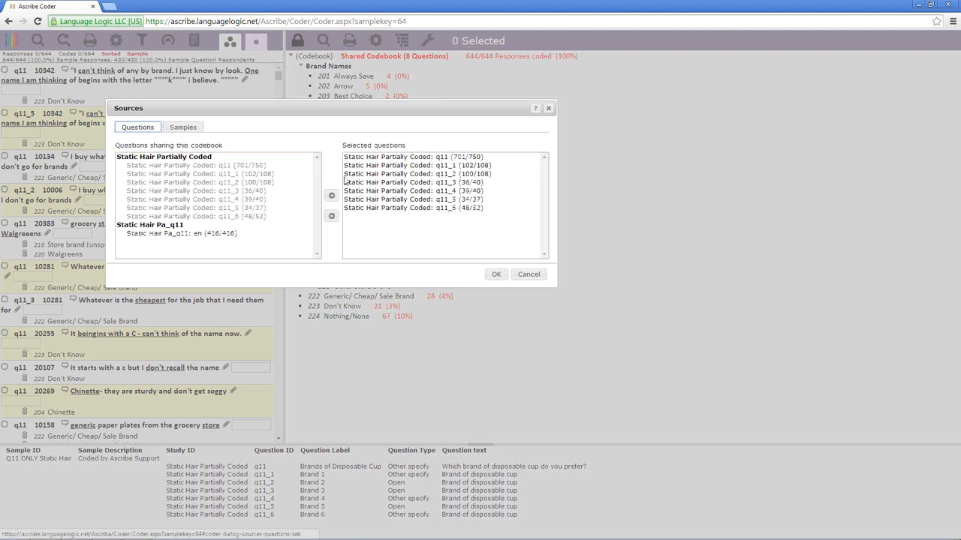
click(528, 274)
Step: Leave the coder for the samples list and go through the home page to the Supervisor studies list
click(11, 48)
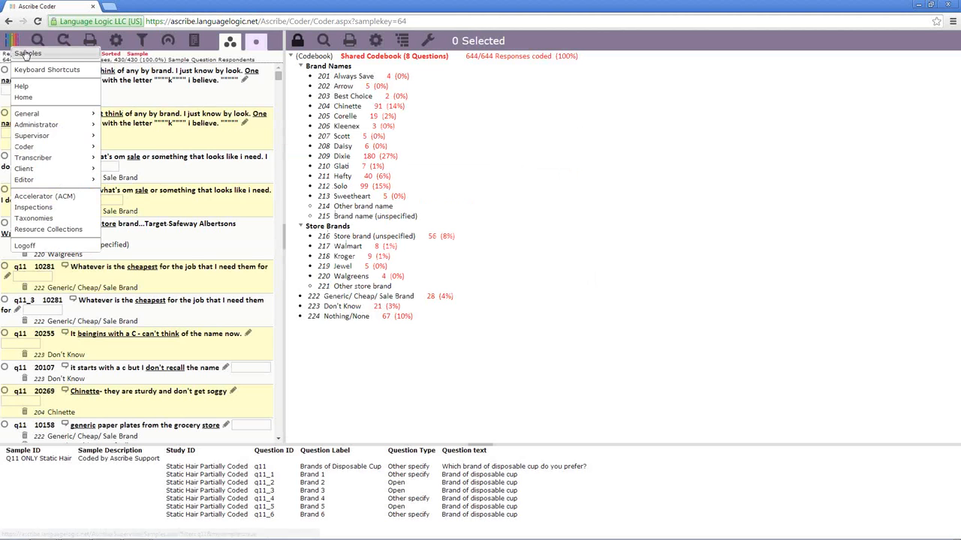
click(25, 53)
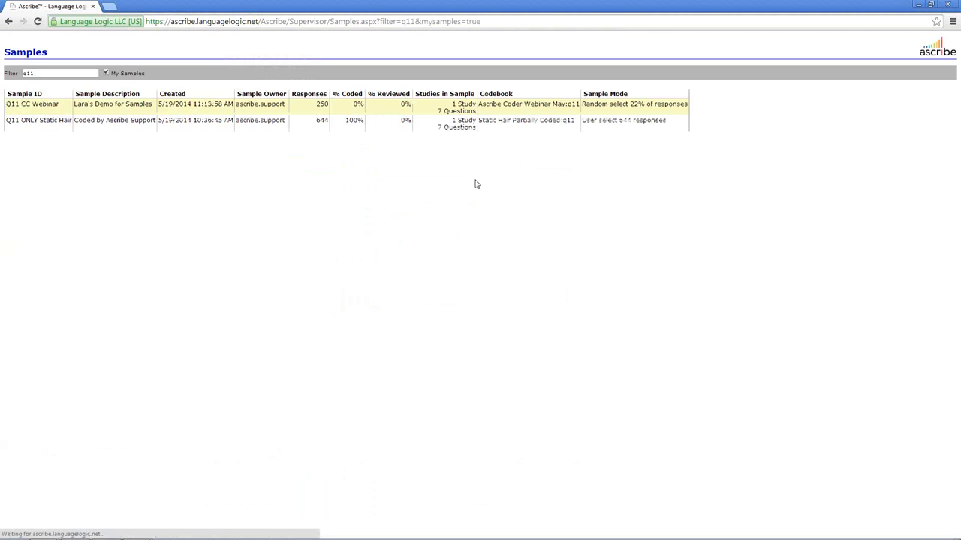
right_click(424, 173)
click(422, 166)
right_click(423, 171)
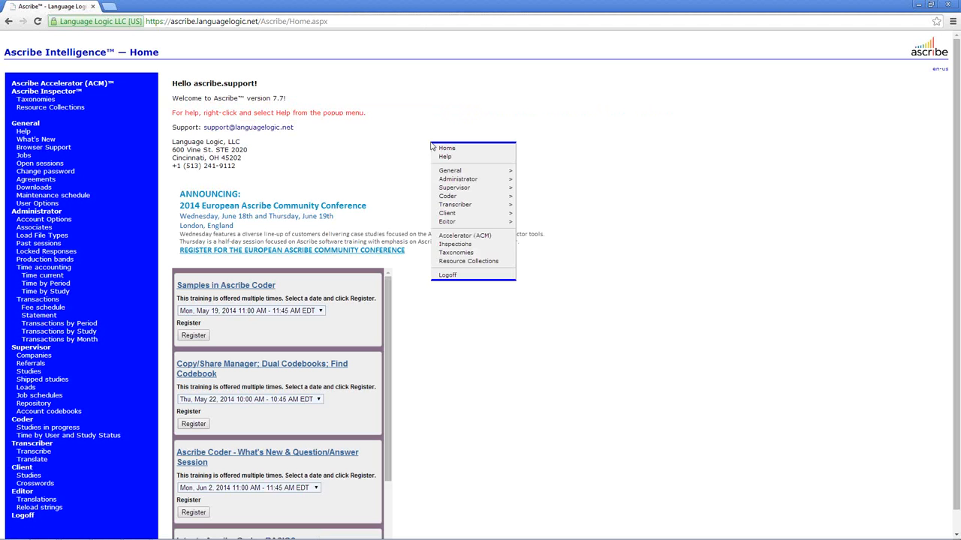
mouse_move(465, 188)
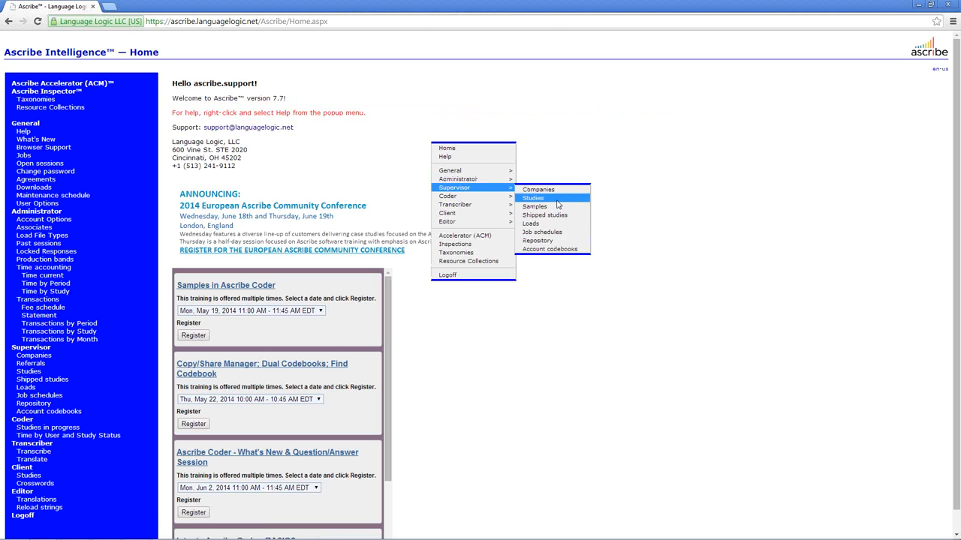
click(557, 201)
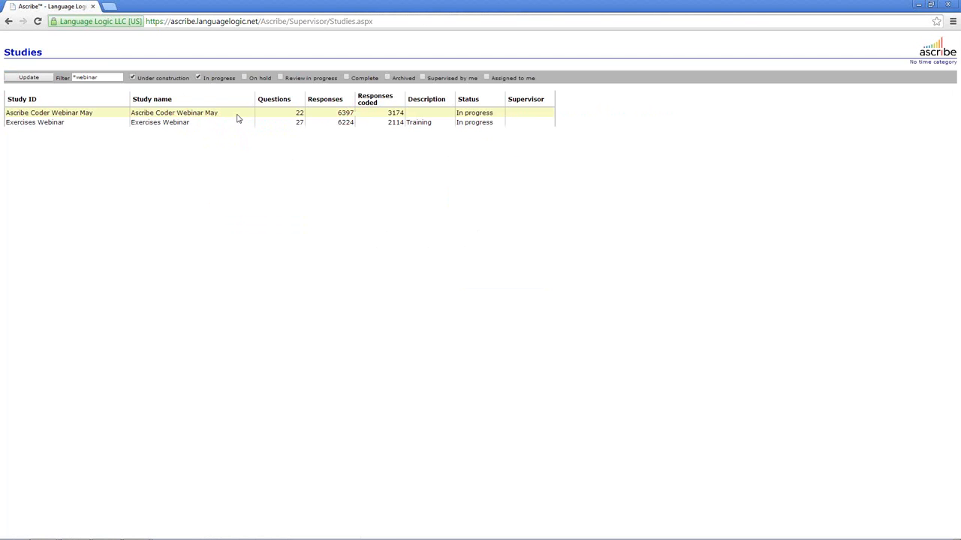
Step: Open the questions of the Ascribe Coder Webinar May study and open question q11_2 in Ascribe Coder
right_click(237, 116)
click(250, 122)
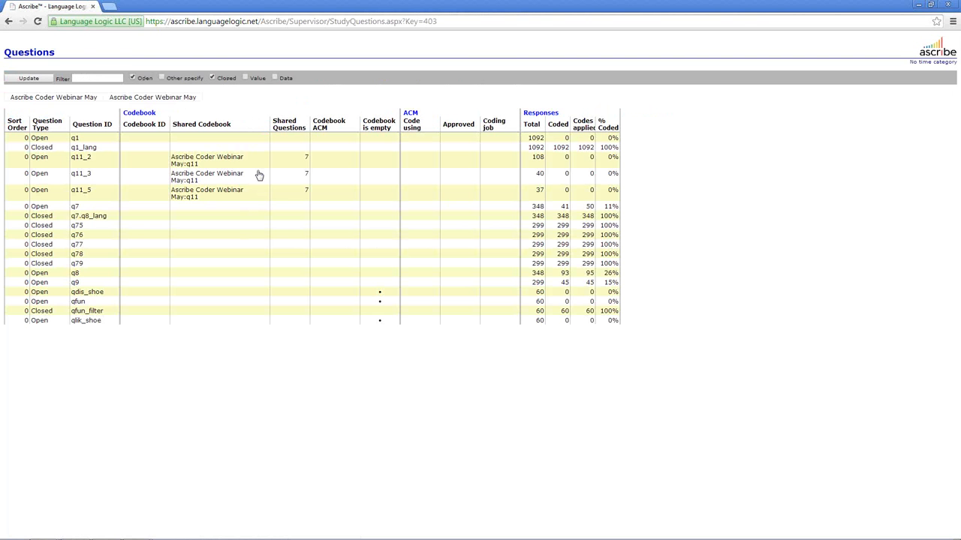
right_click(259, 167)
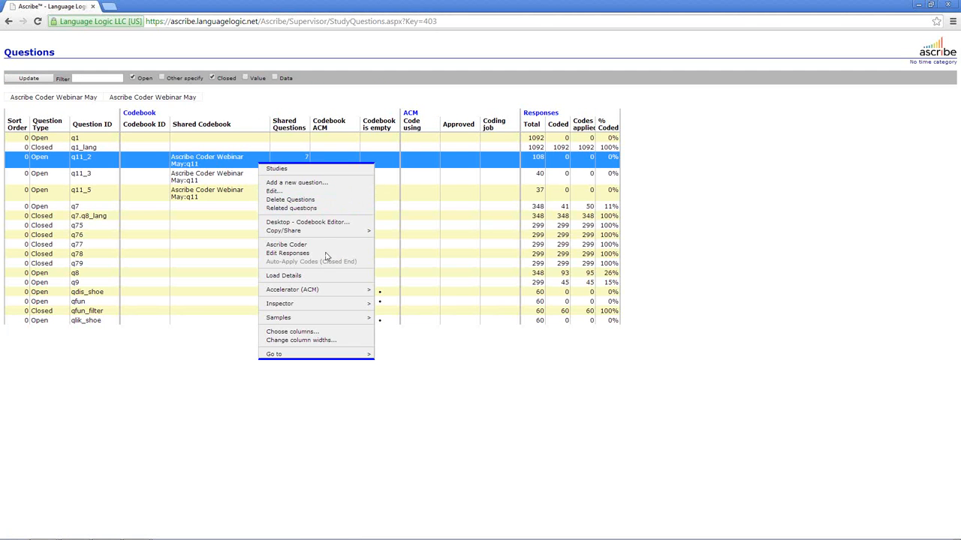
mouse_move(344, 307)
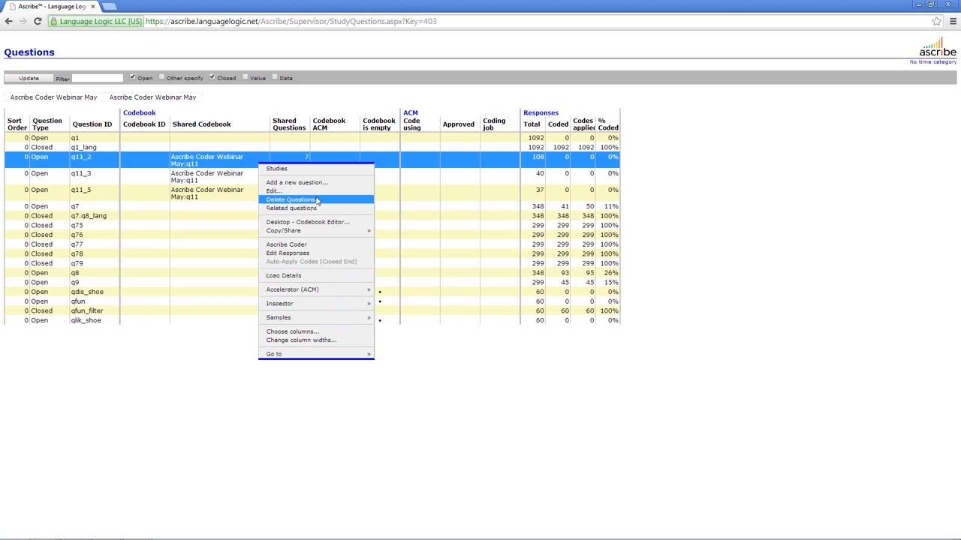
click(315, 246)
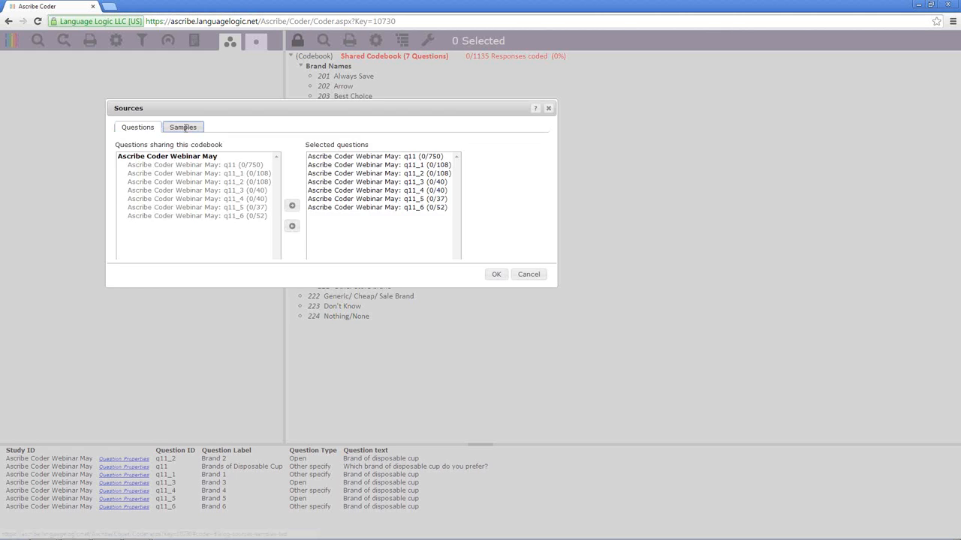
Step: Choose the Q11 CC Webinar sample as the source in the Sources dialog and load its responses
click(184, 128)
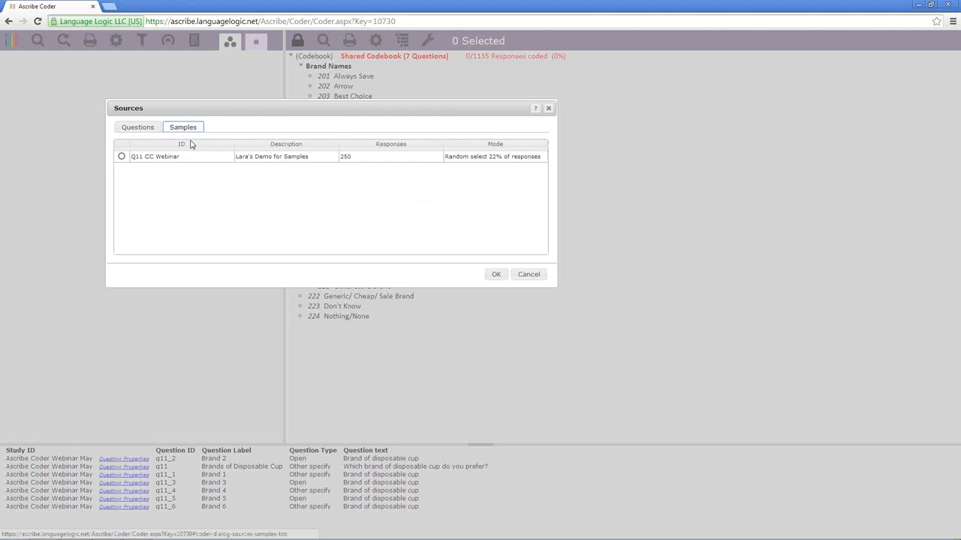
click(122, 156)
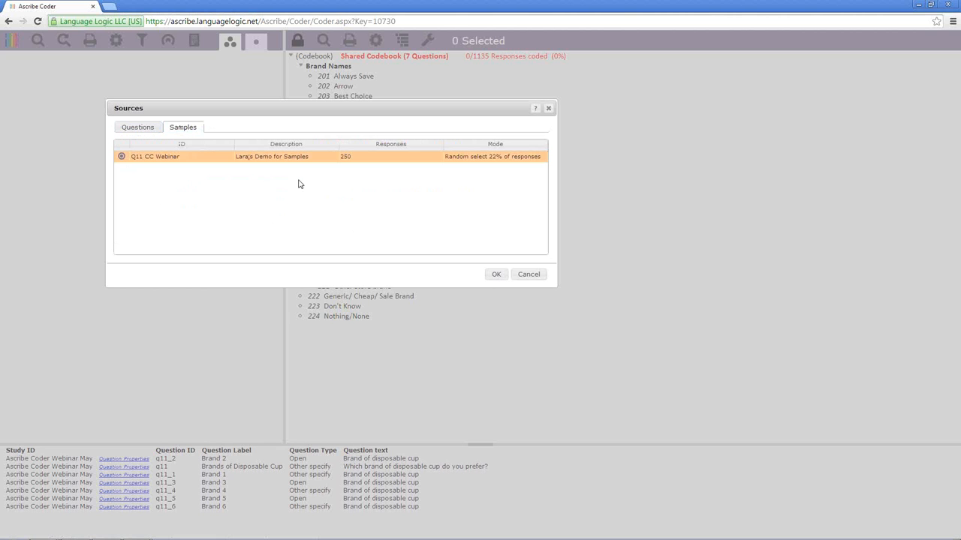
click(496, 274)
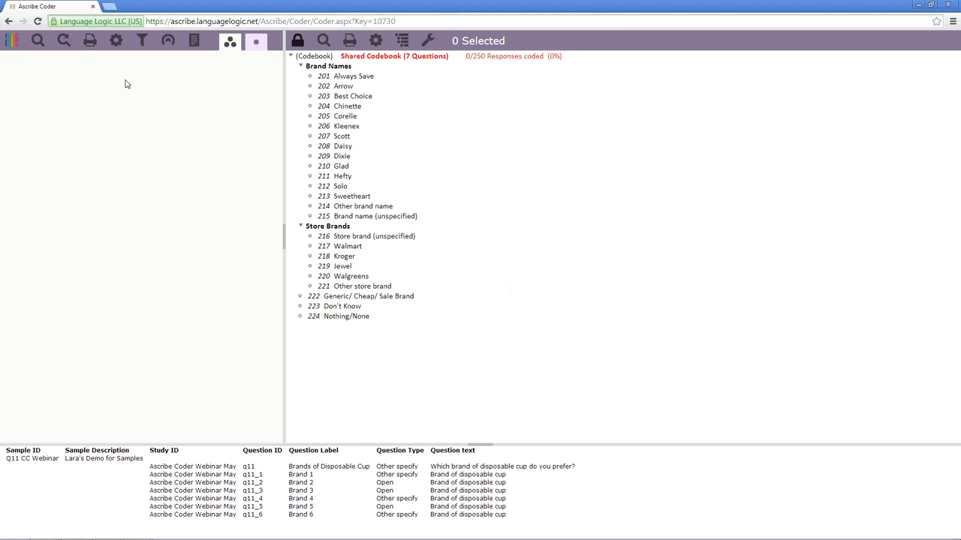
click(64, 40)
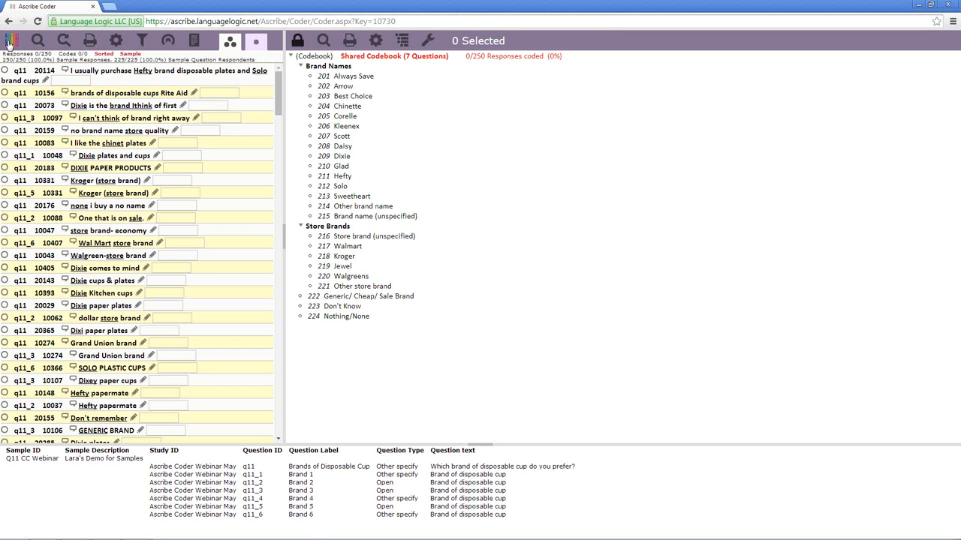
Step: Leave the coder for the study's questions list and return to the studies list
click(10, 43)
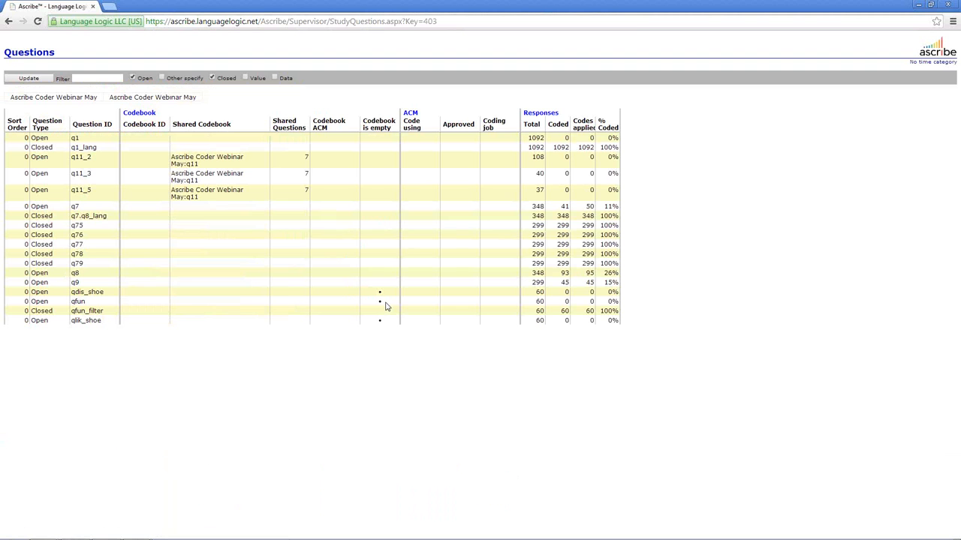
right_click(295, 110)
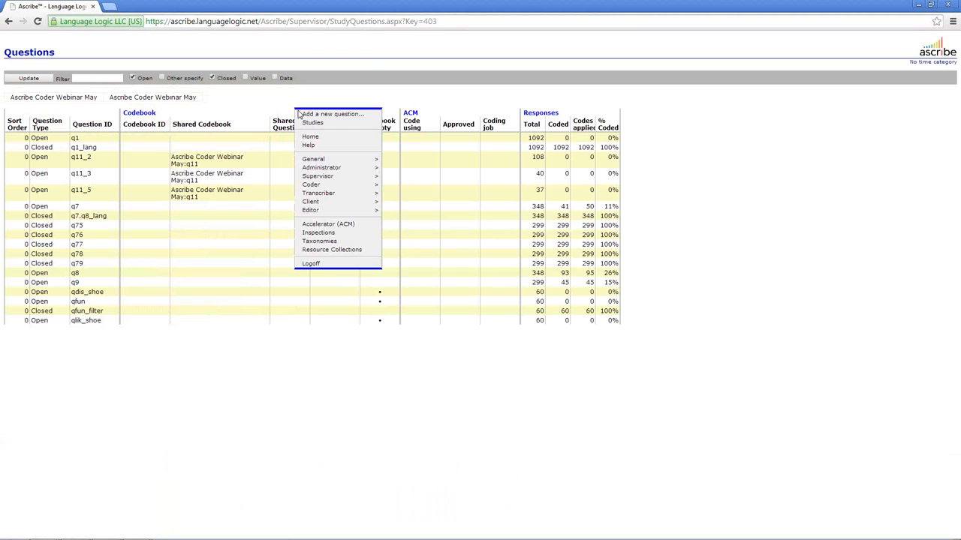
click(308, 123)
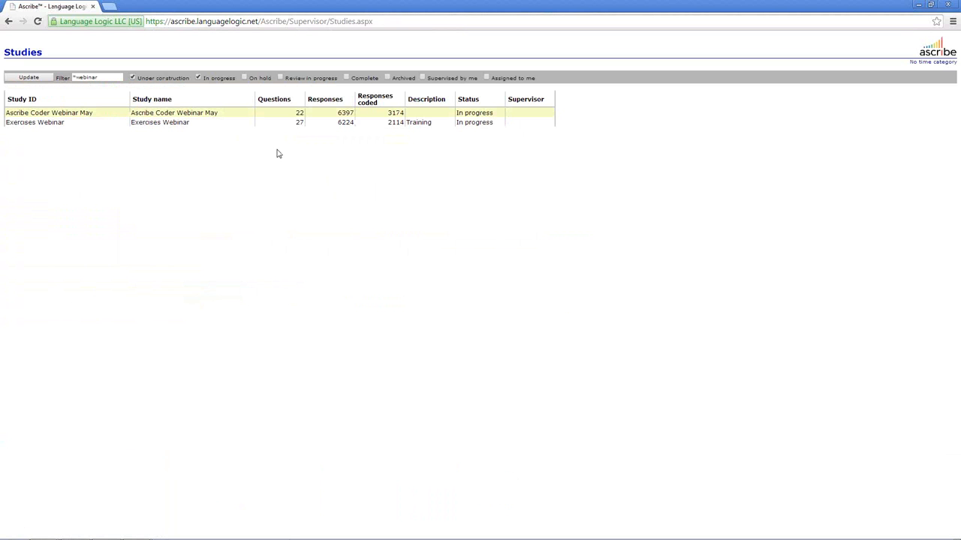
Step: Open the questions of the Exercises Webinar study and open question Exercise6 in Ascribe Coder
right_click(241, 128)
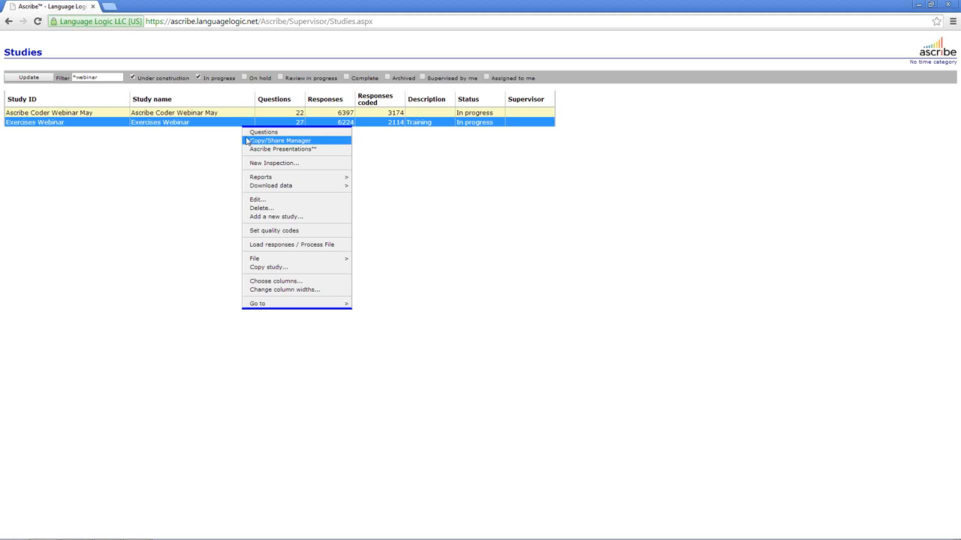
click(284, 133)
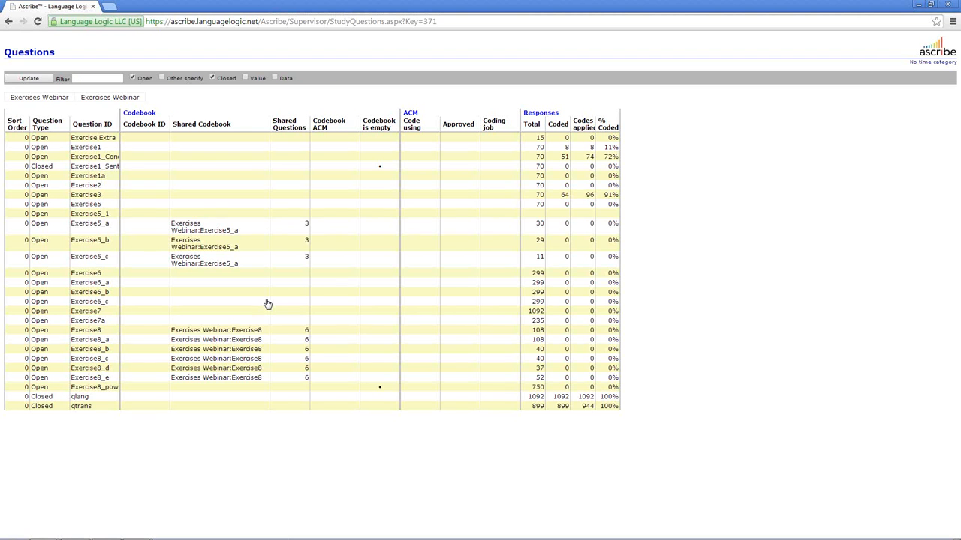
right_click(230, 278)
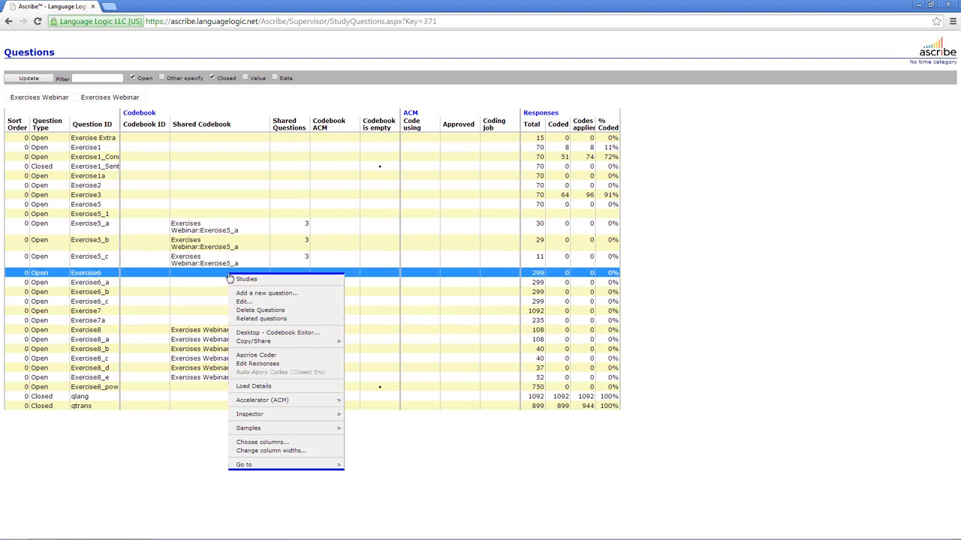
click(284, 358)
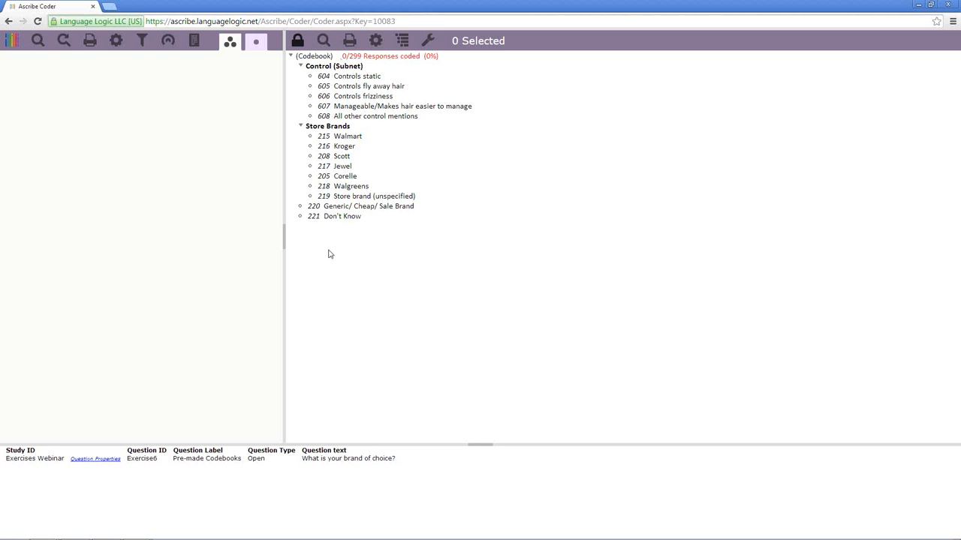
Step: Load all Exercise6 responses with a blank search, and search them for the regular expression "dix|solo"
click(39, 41)
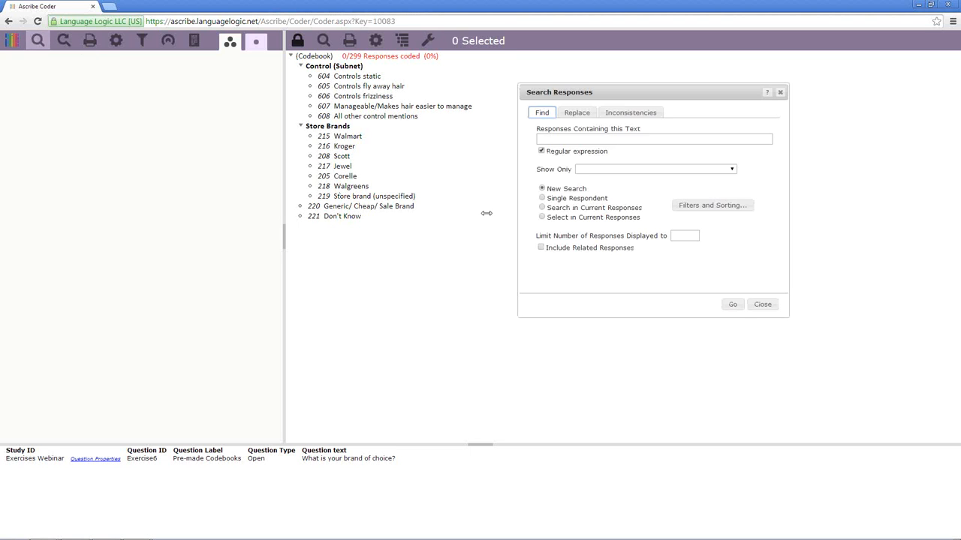
click(734, 305)
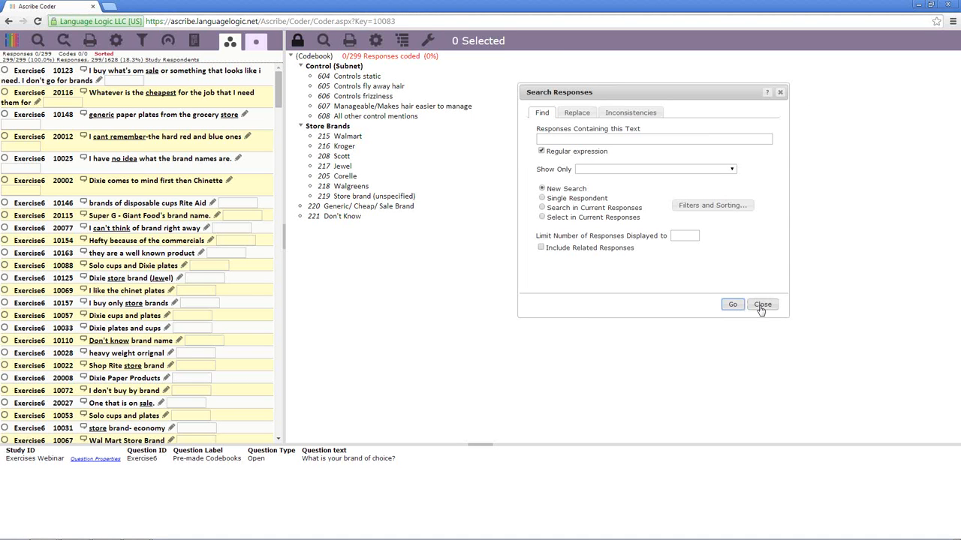
click(581, 139)
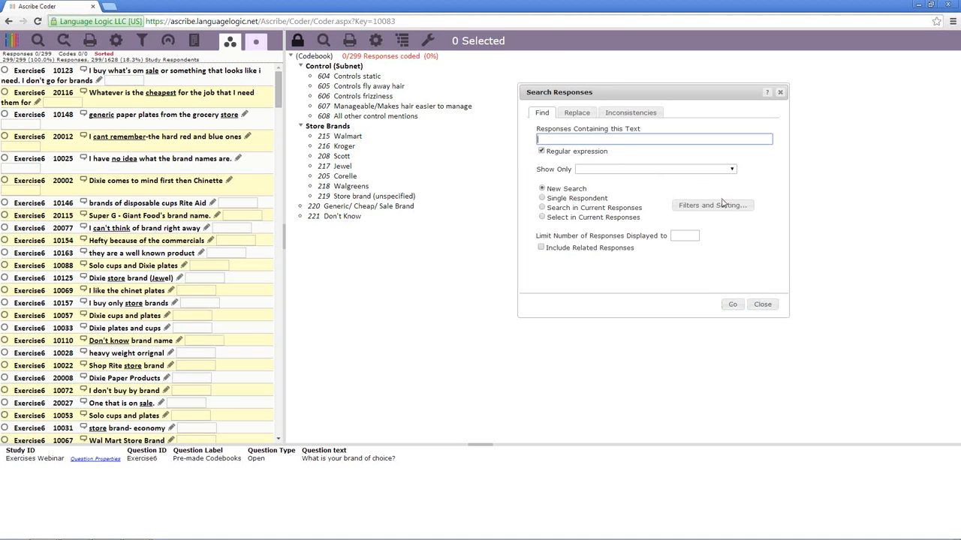
text(dix|solo)
click(732, 306)
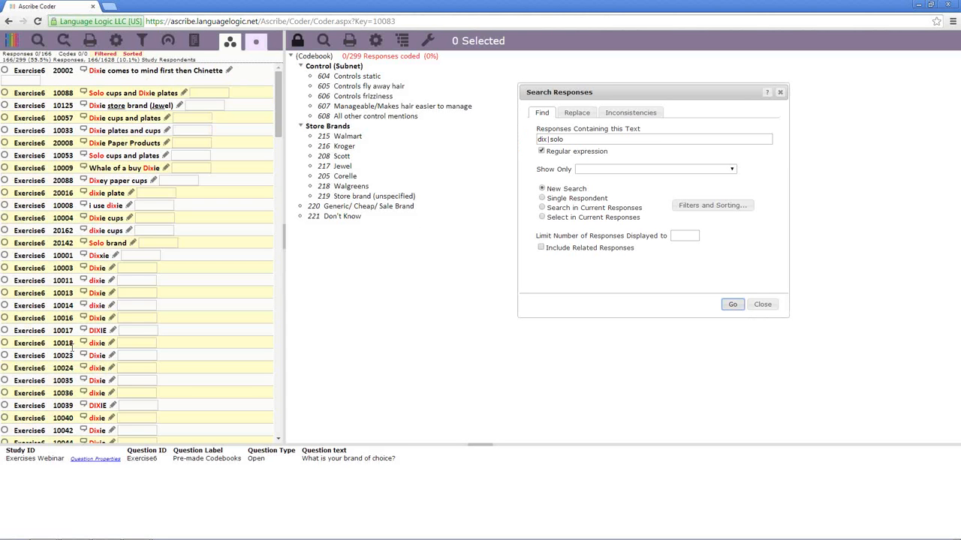
Step: Create a sample from the found responses with the ID "E6 Dixie/Solo" and a description naming the presenter's demo
right_click(148, 70)
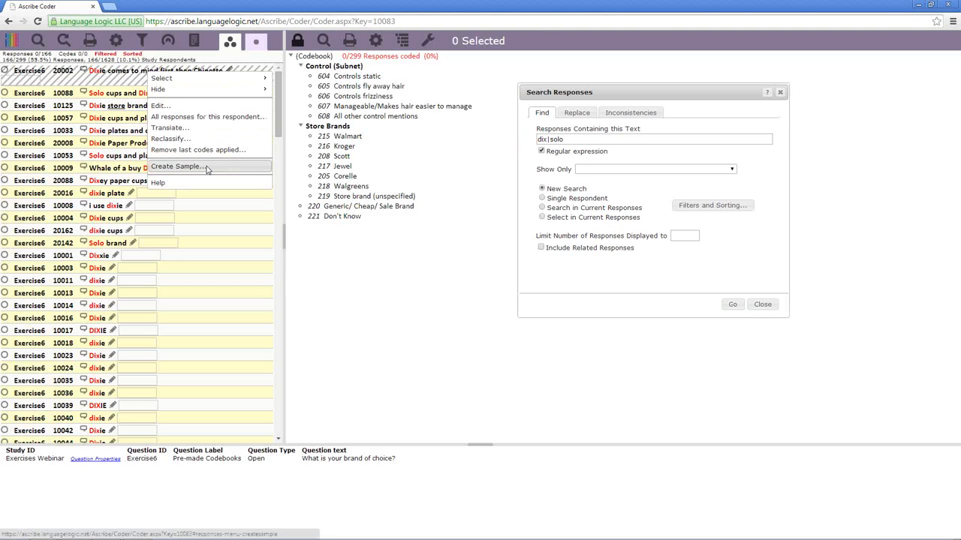
click(175, 166)
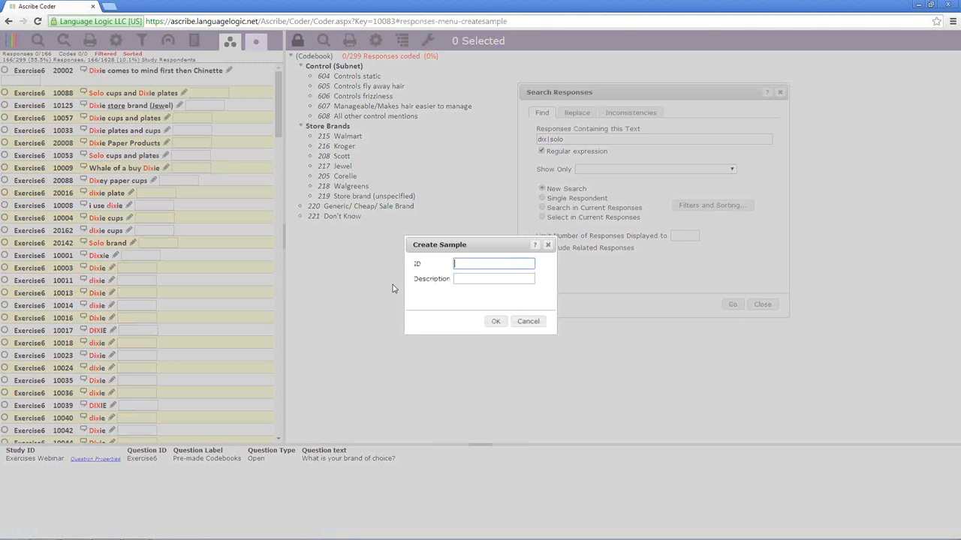
text(E6 Dixie/Solo)
key(Tab)
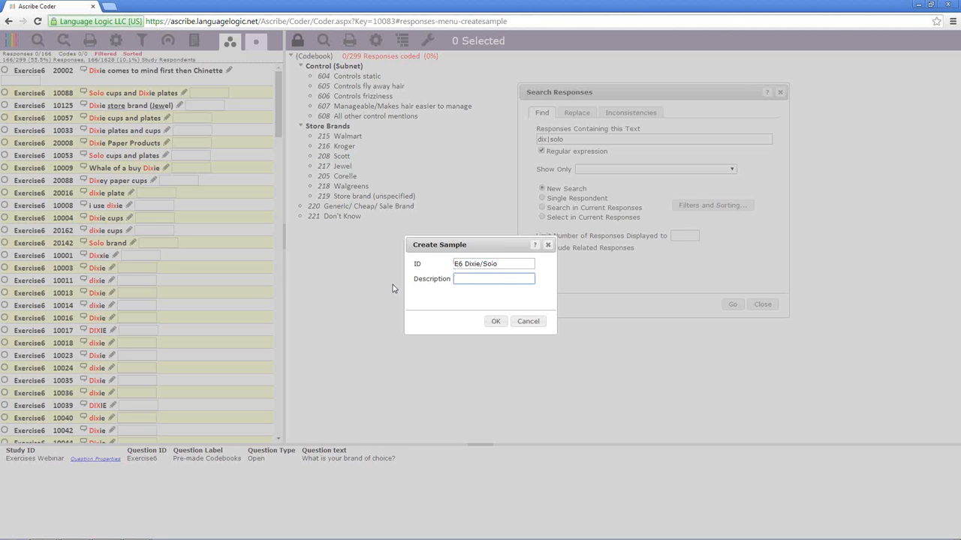
text(Lara Demo)
click(496, 324)
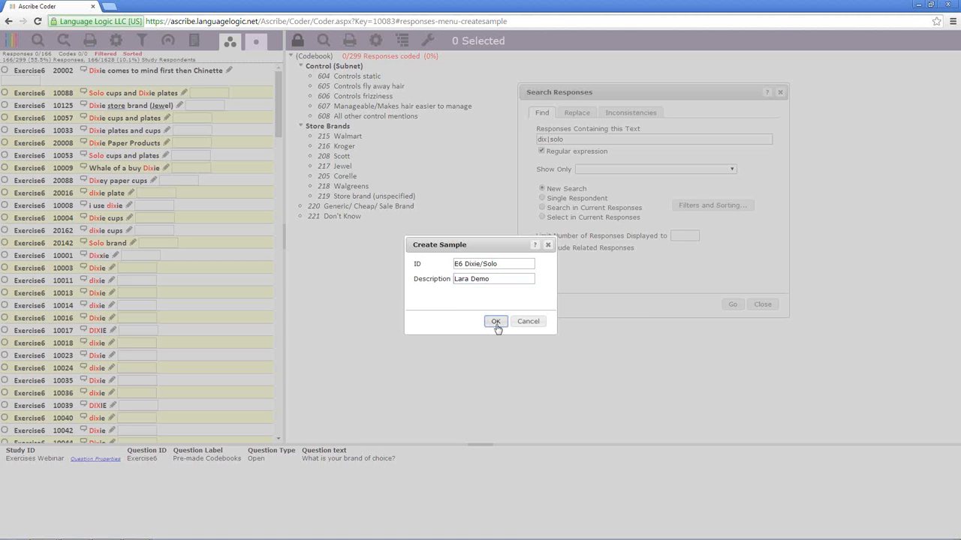
click(495, 322)
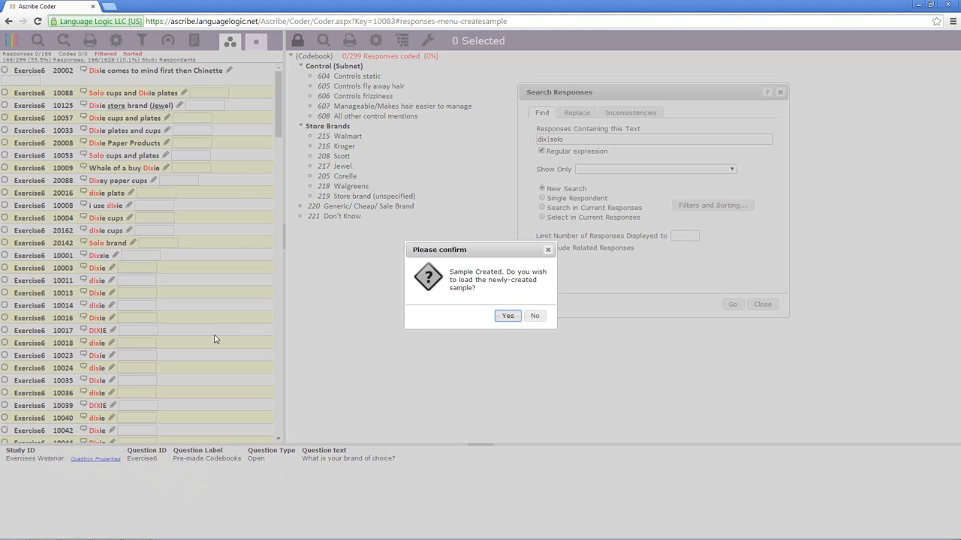
Step: Load the newly created E6 Dixie/Solo sample, display its responses and look through them
click(500, 316)
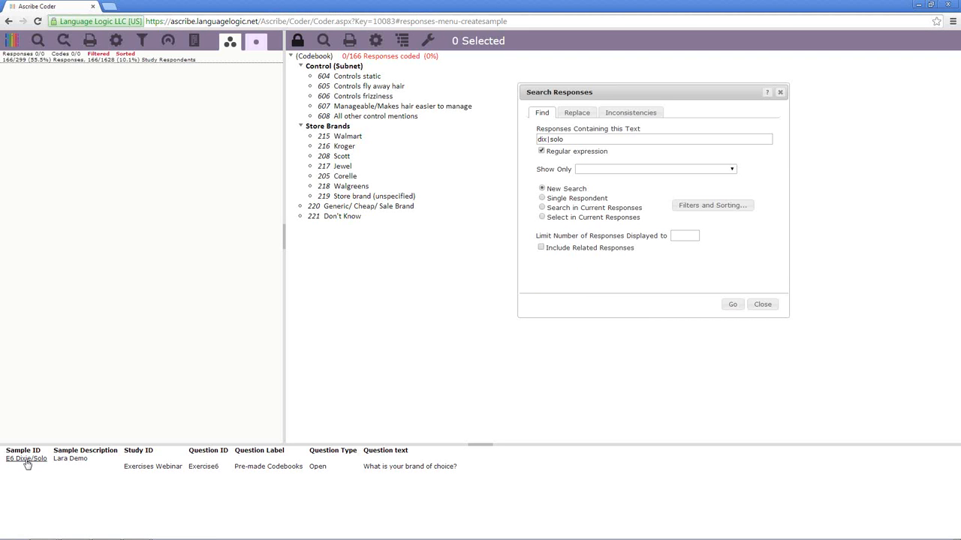
click(64, 44)
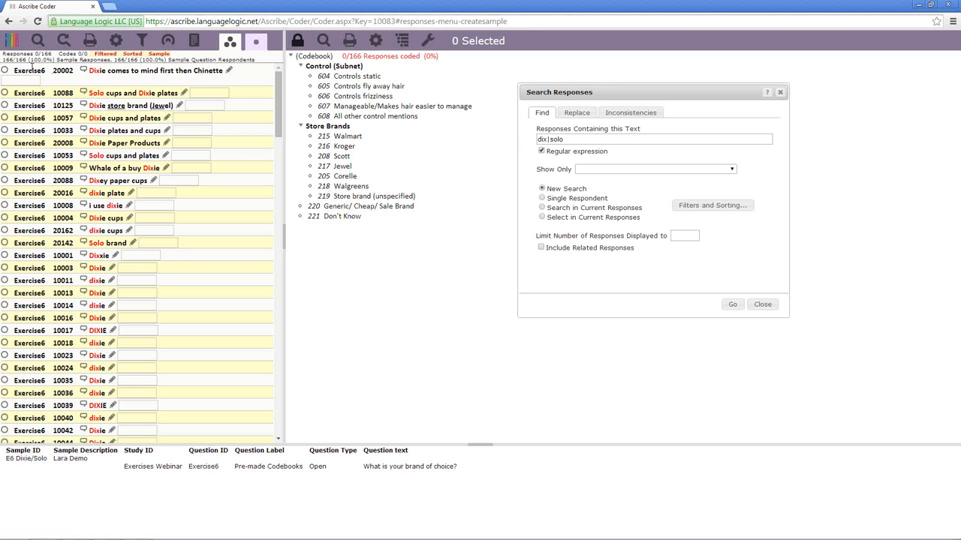
scroll(218, 245, down, 1)
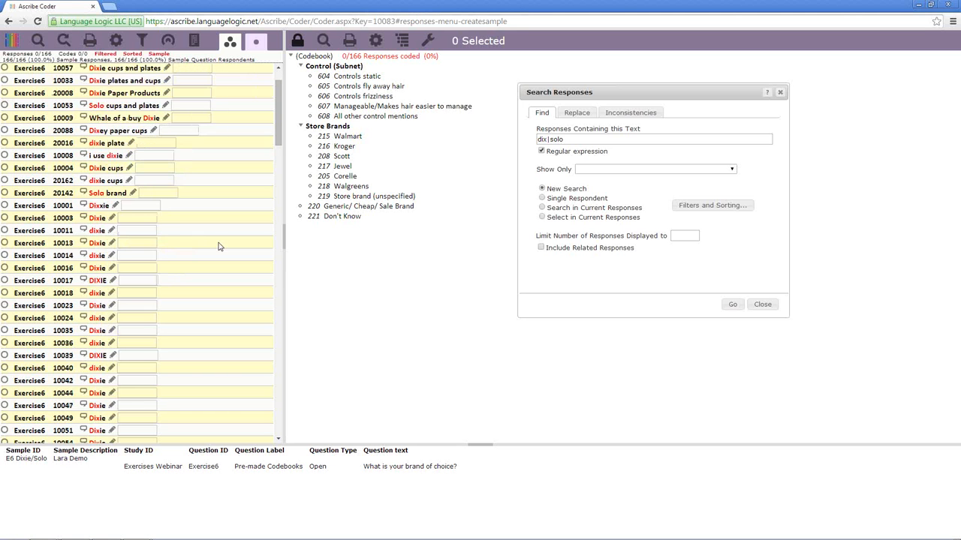
scroll(219, 246, down, 20)
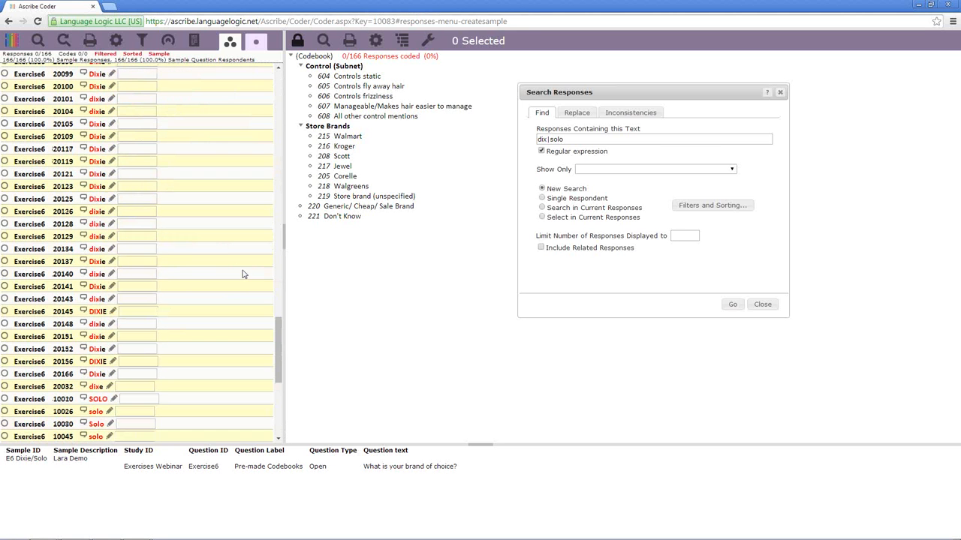
scroll(242, 274, up, 20)
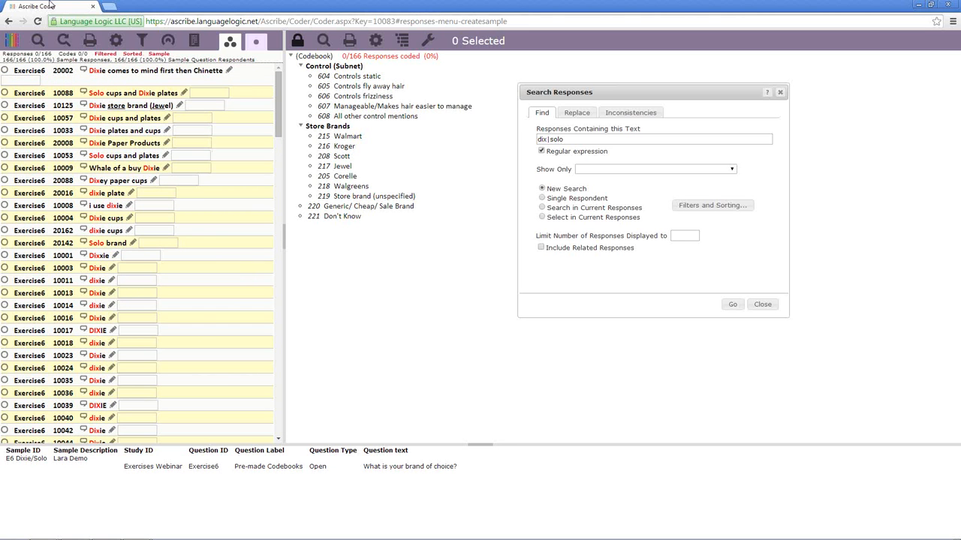
click(15, 41)
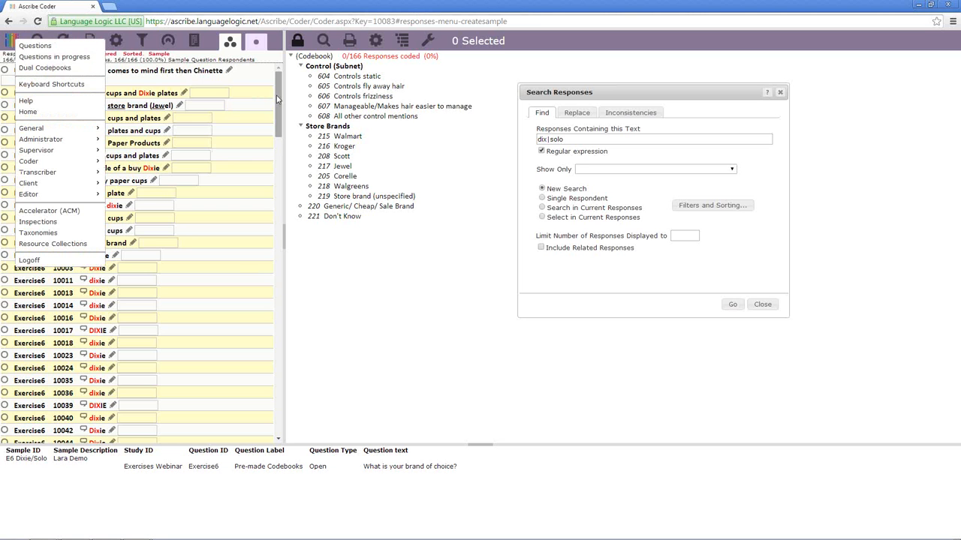
drag(277, 112, 262, 81)
click(262, 79)
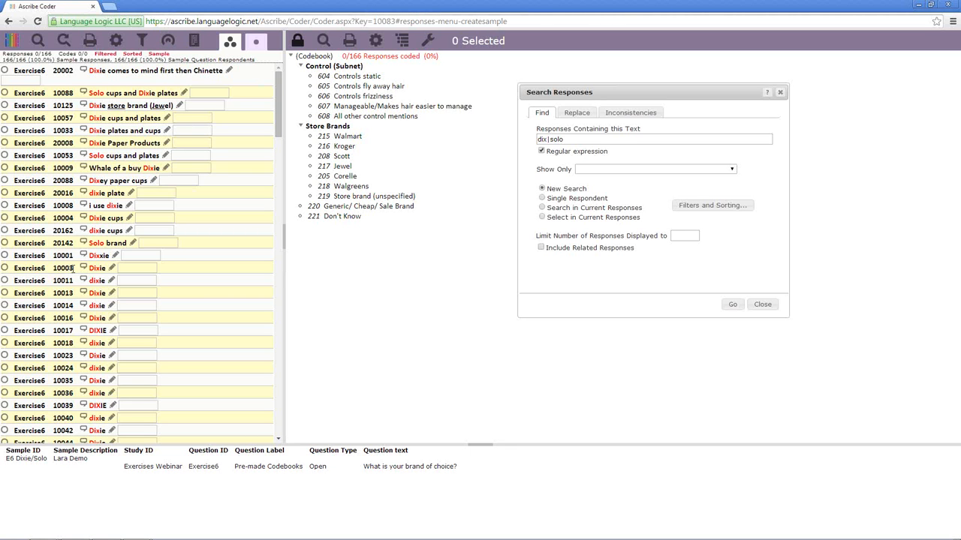
Step: Close the response search, return to the Exercises Webinar study's questions and open the supervisor's samples list
click(763, 304)
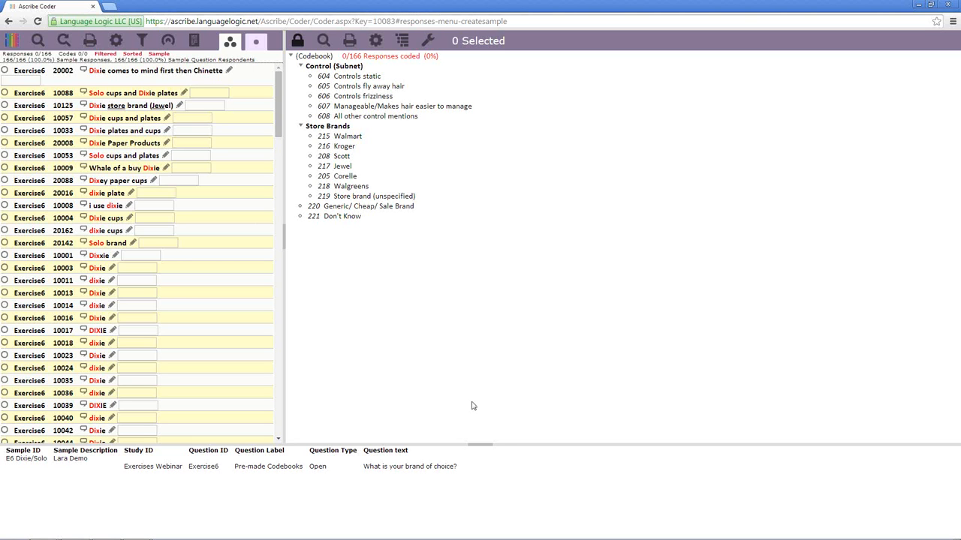
click(13, 42)
click(30, 48)
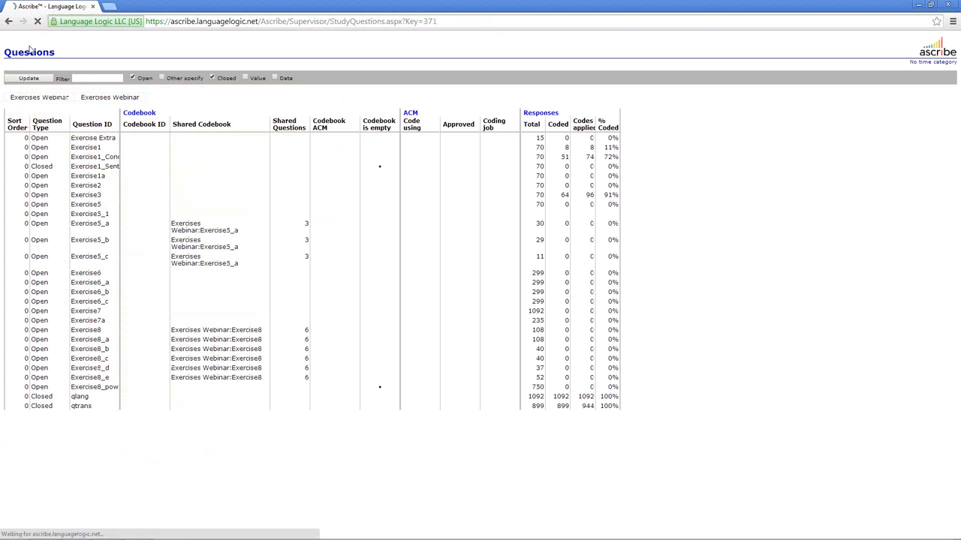
right_click(473, 99)
mouse_move(530, 165)
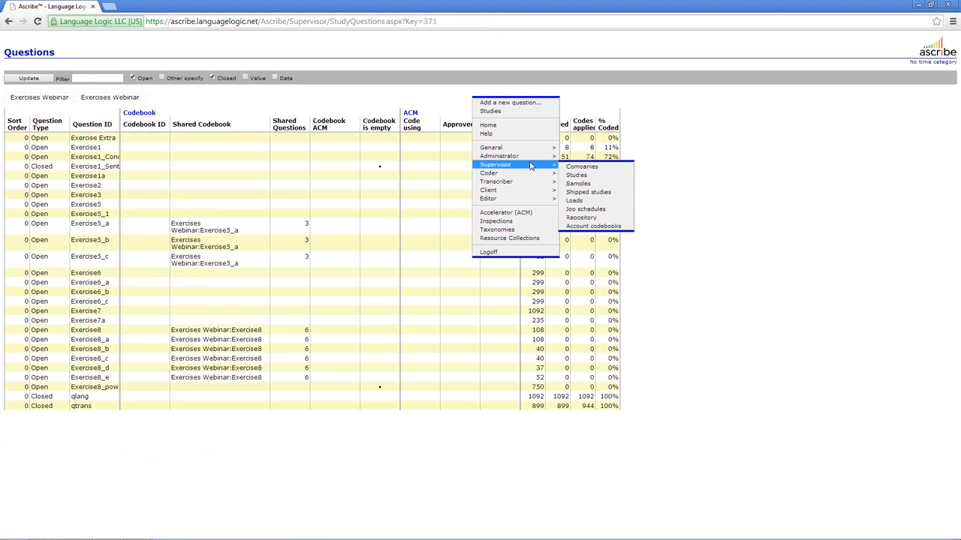
click(591, 184)
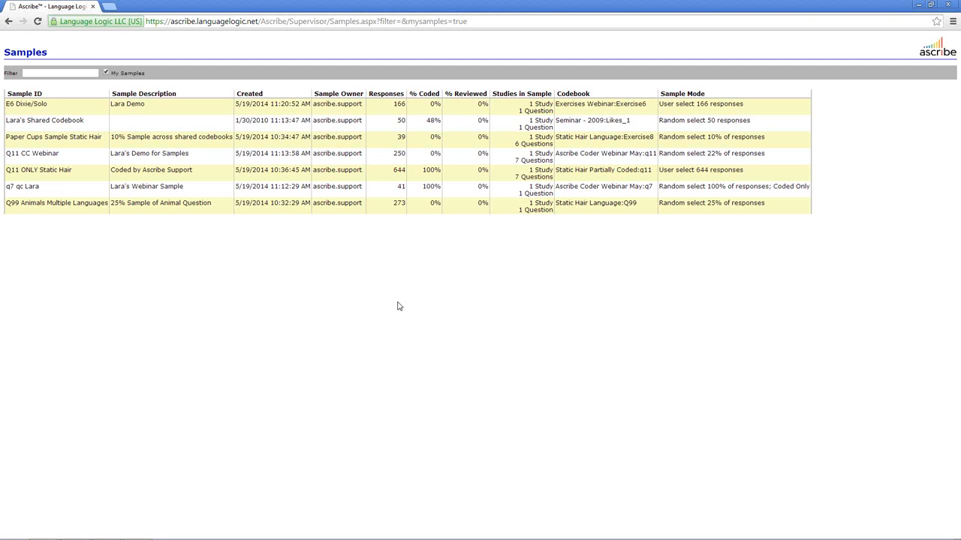
Step: Open the studies list and display the questions of the Ascribe Coder Webinar May study
right_click(332, 248)
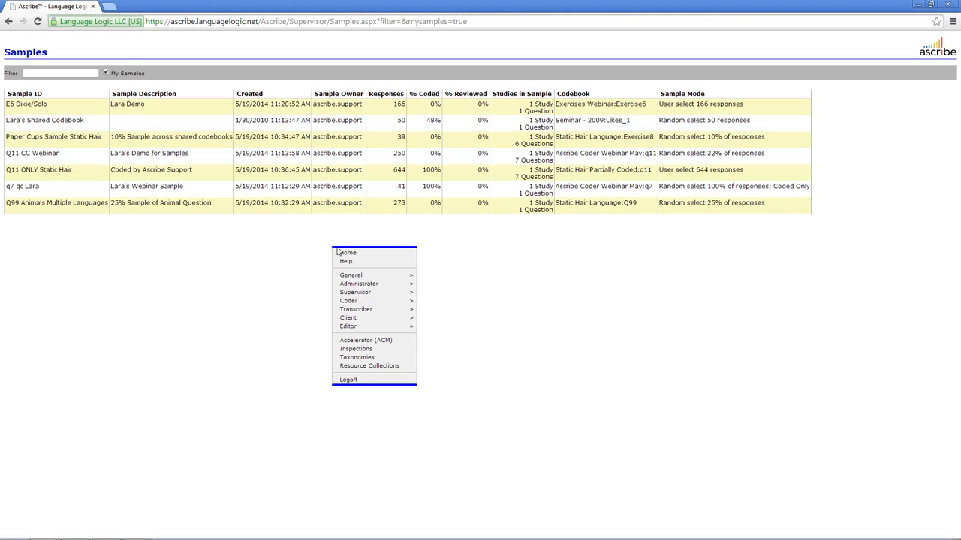
mouse_move(410, 292)
click(432, 304)
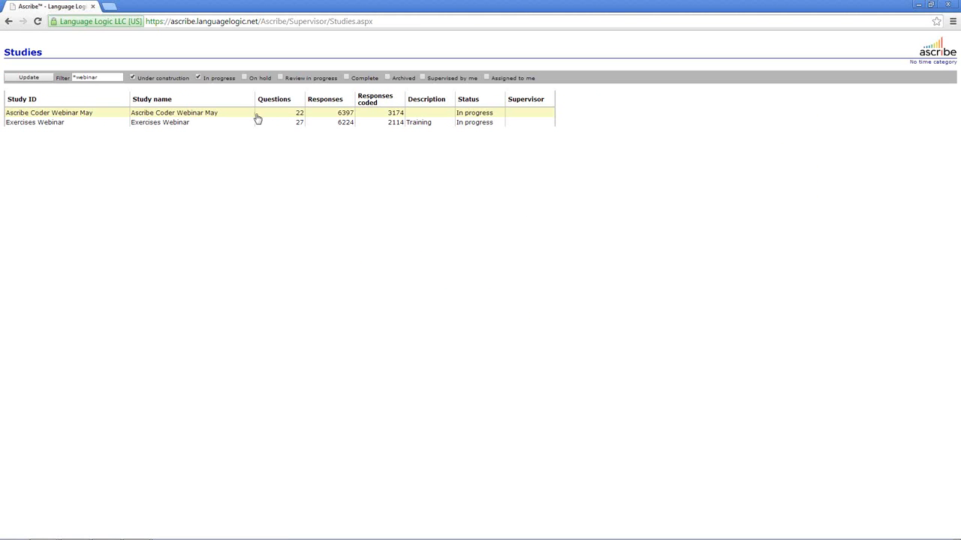
right_click(257, 116)
click(274, 121)
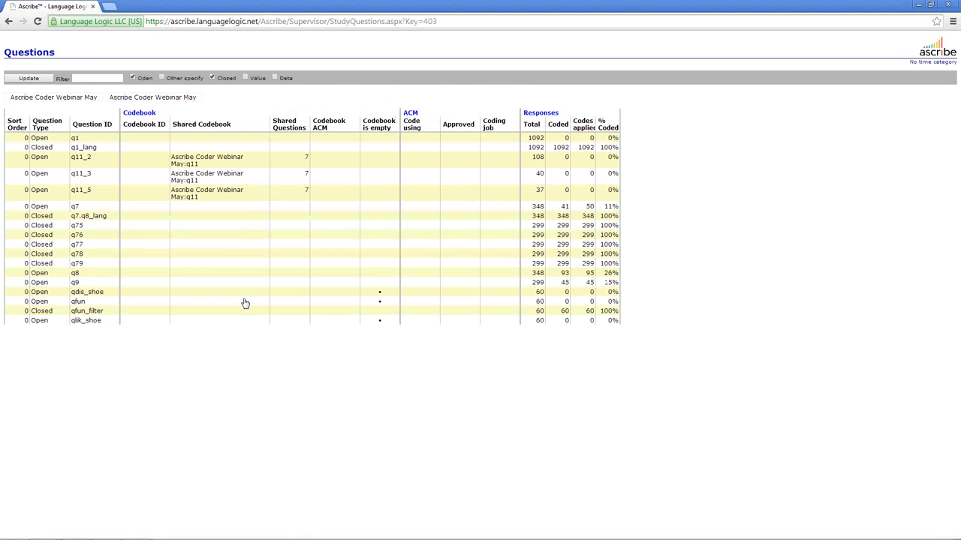
Step: Start a quick sample from question q7.q8_lang, randomly selecting 10 percent of the responses with coding status Coded Only
right_click(222, 220)
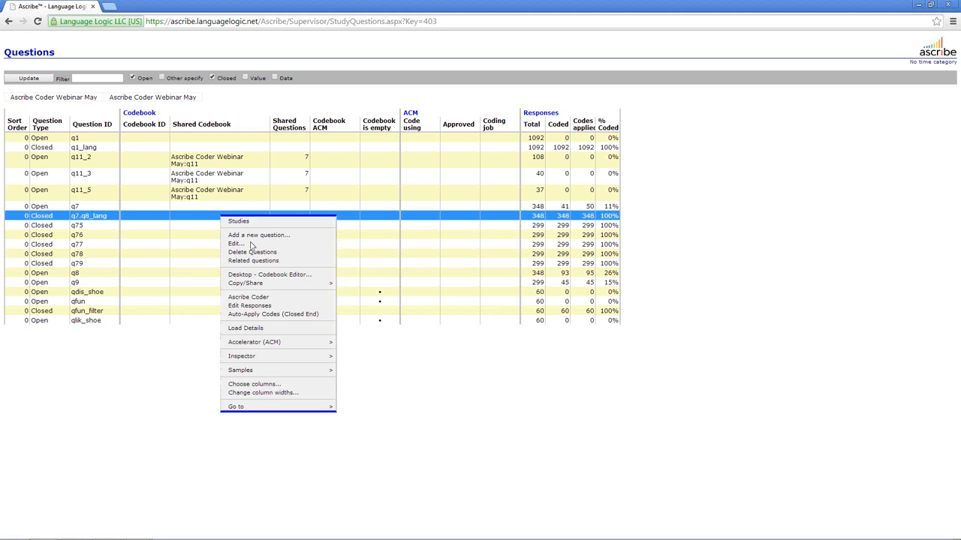
mouse_move(306, 375)
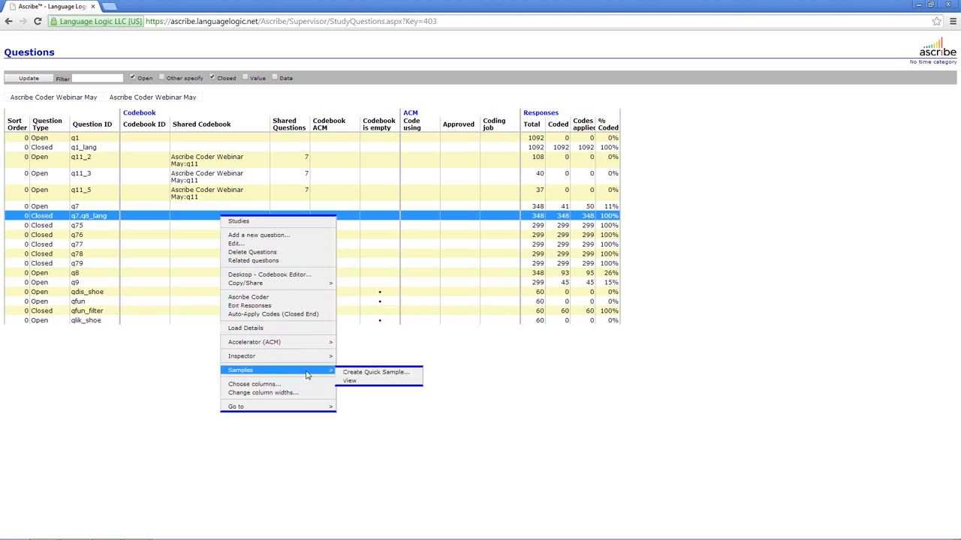
click(360, 373)
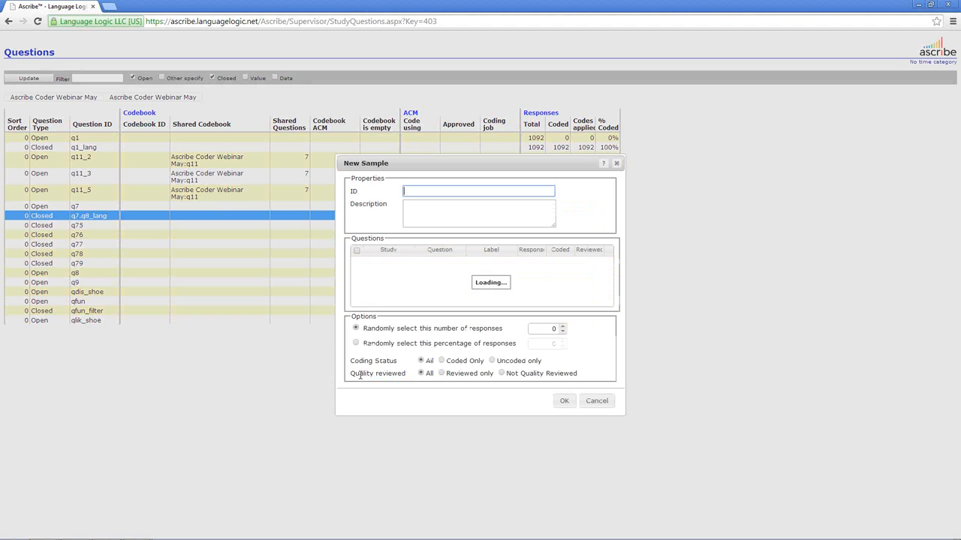
click(442, 361)
click(357, 344)
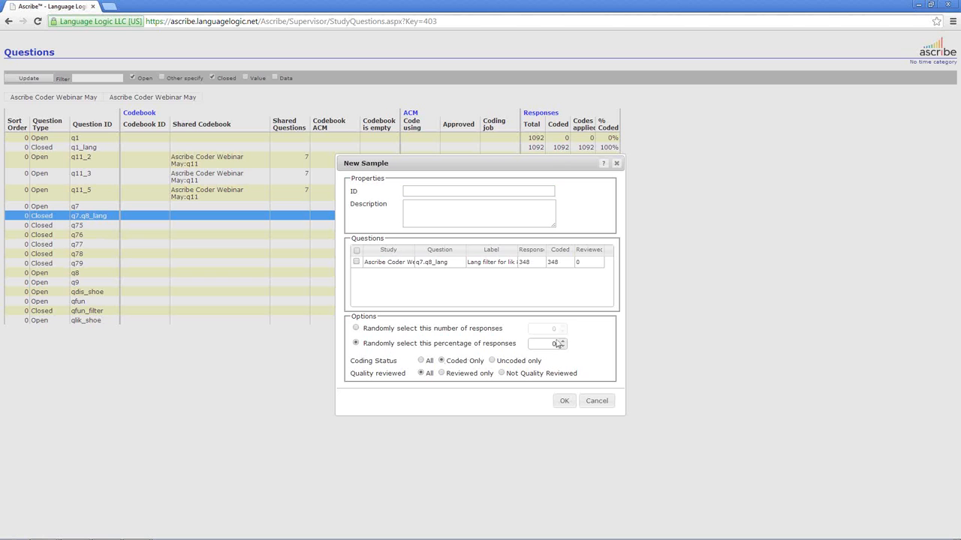
click(564, 346)
text(10)
Step: Give the new sample the ID "q7-q8 qc", include question q7.q8_lang and create the sample
click(456, 189)
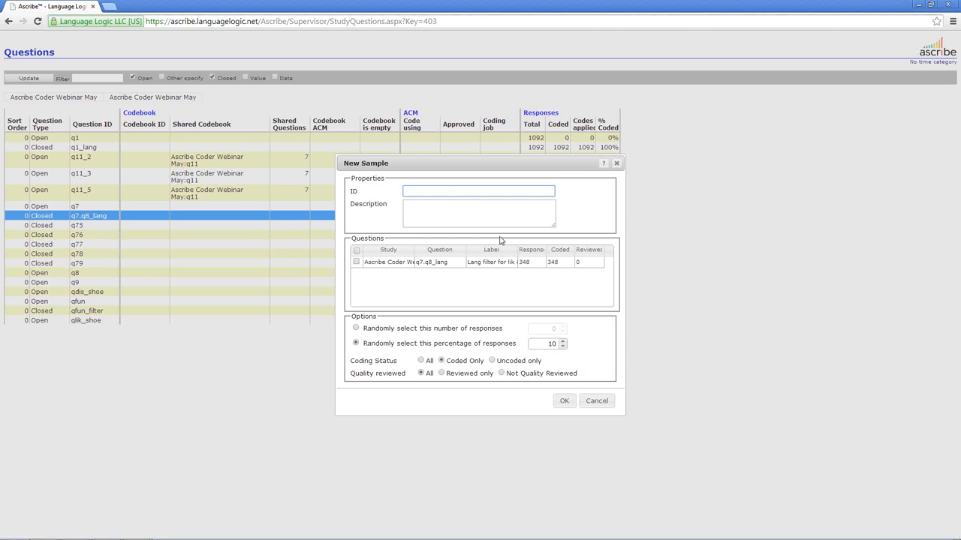
text(q7-q8 q1)
key(BackSpace)
key(BackSpace)
text(q)
key(BackSpace)
text(qc)
click(357, 262)
click(357, 262)
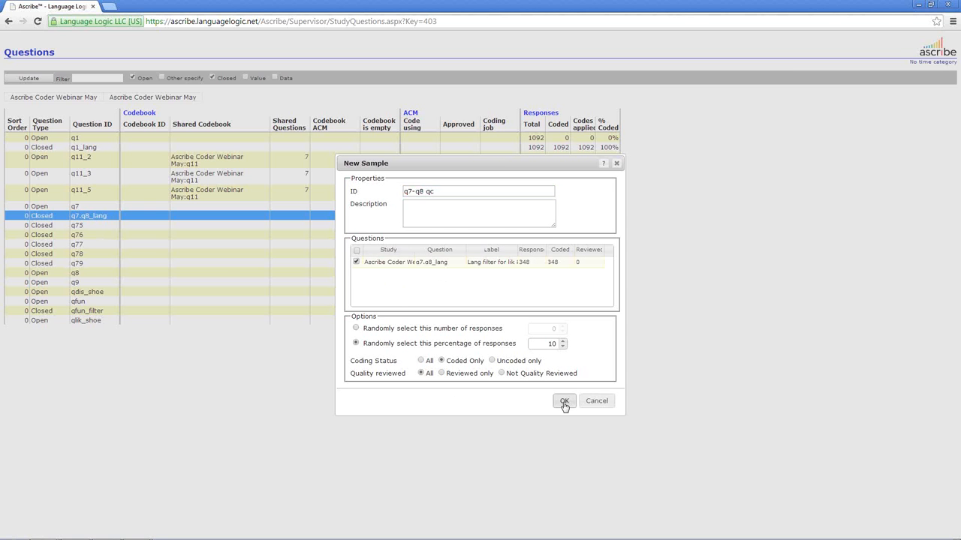
click(564, 402)
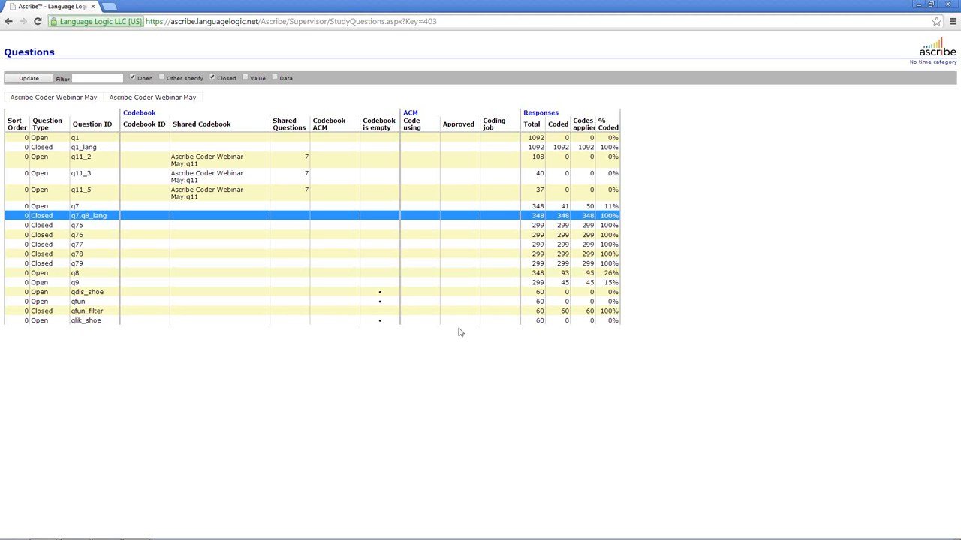
Step: Open the samples list and look at the actions offered for the Paper Cups Sample Static Hair sample
right_click(485, 101)
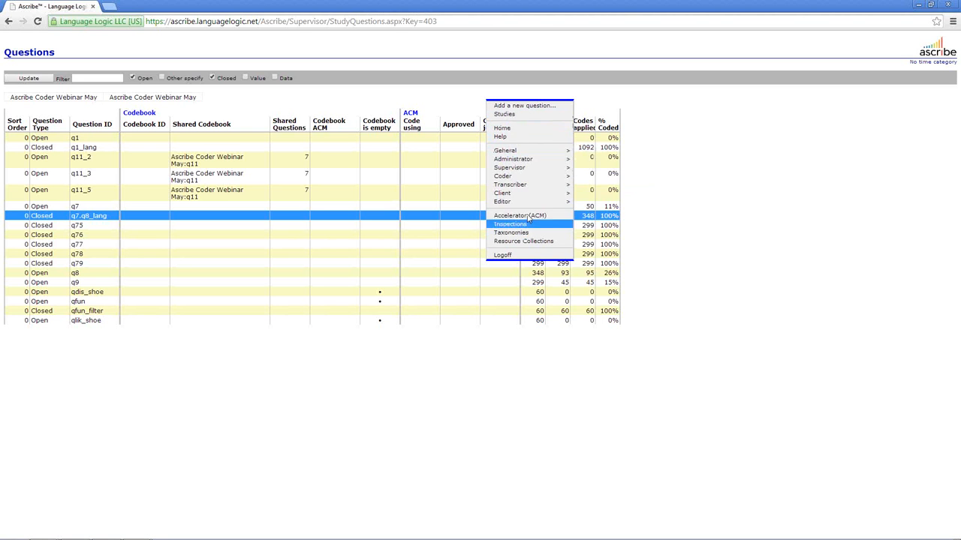
mouse_move(532, 169)
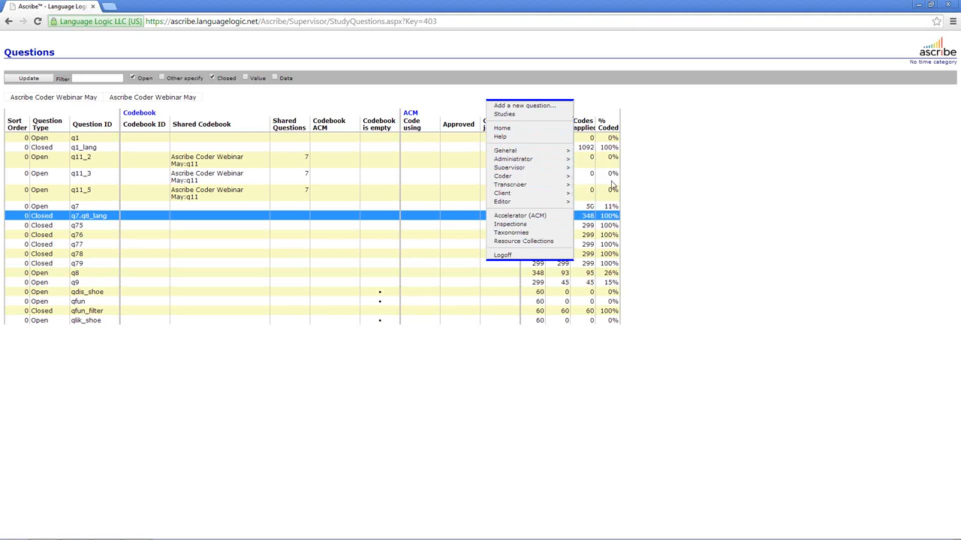
click(591, 188)
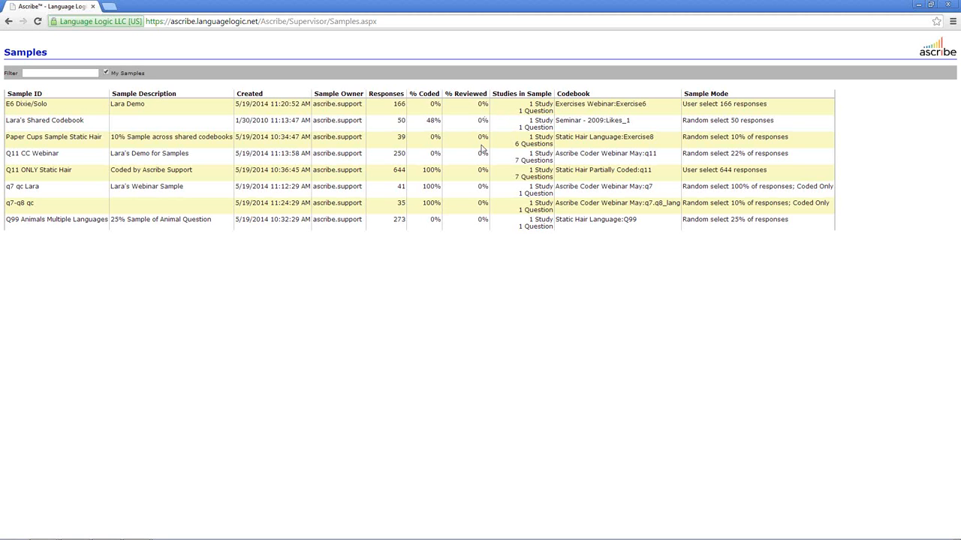
right_click(511, 143)
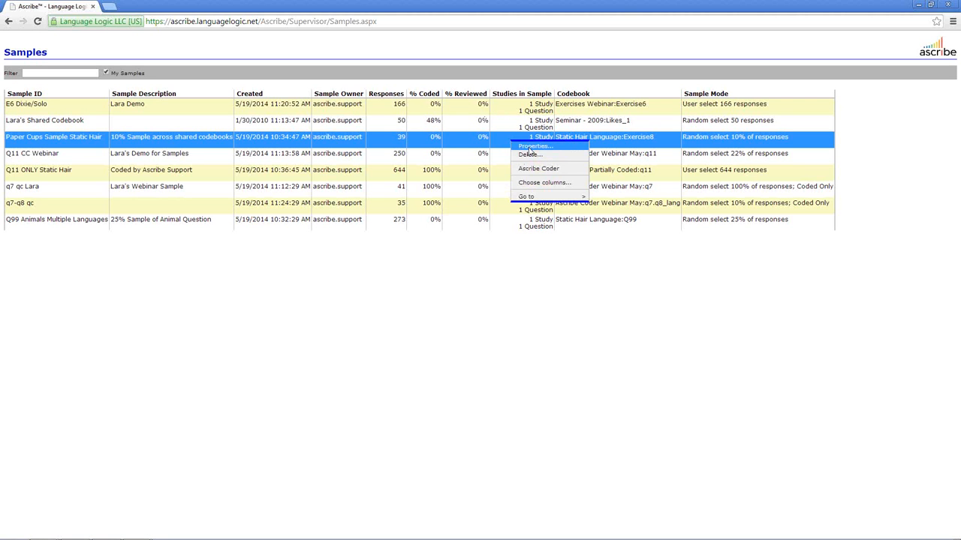
click(395, 300)
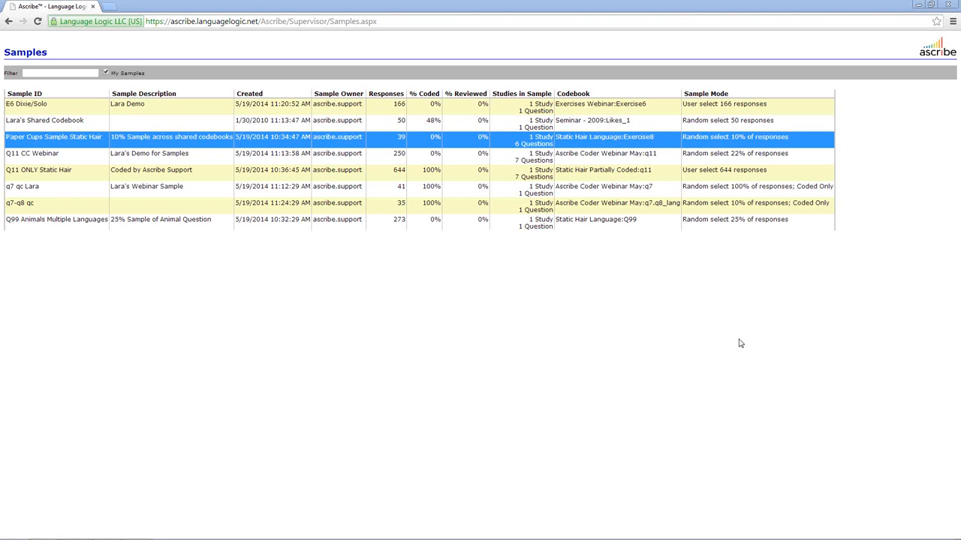
Step: Go from the samples list to the studies and open the questions of the Ascribe Coder Webinar May study
right_click(450, 80)
mouse_move(486, 148)
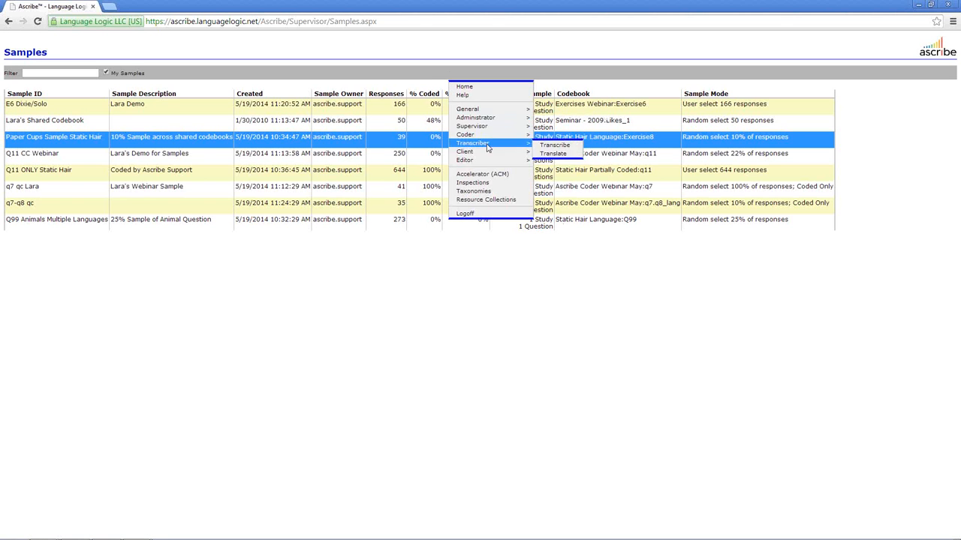
mouse_move(489, 126)
click(557, 138)
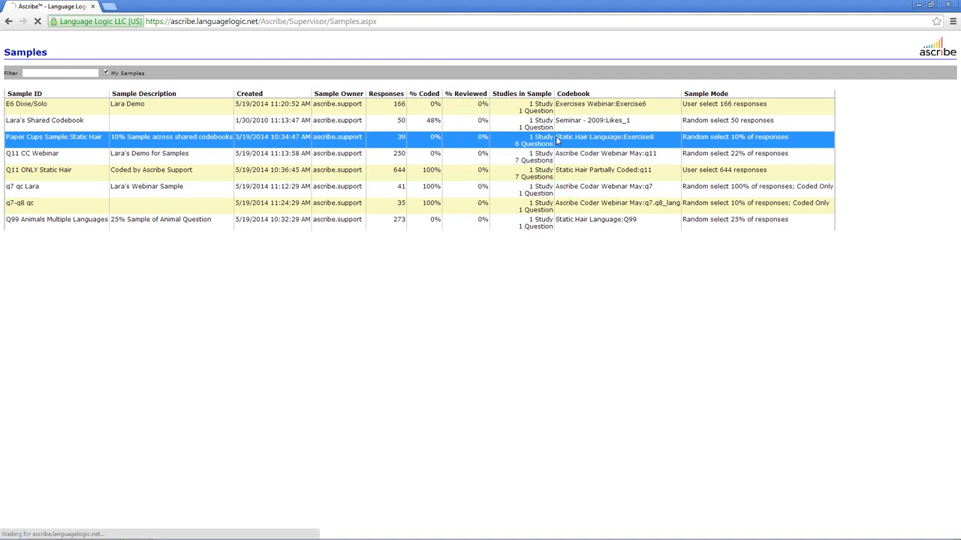
right_click(262, 116)
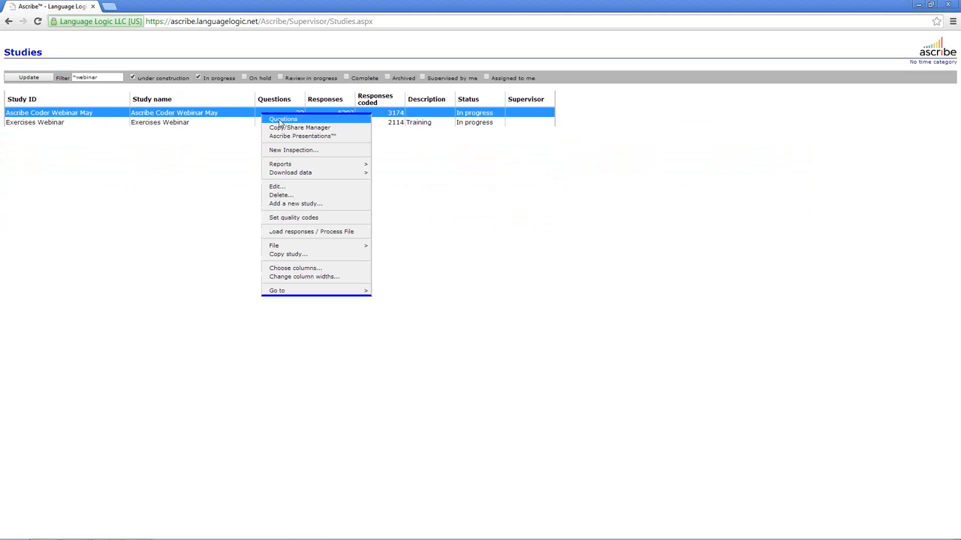
click(280, 124)
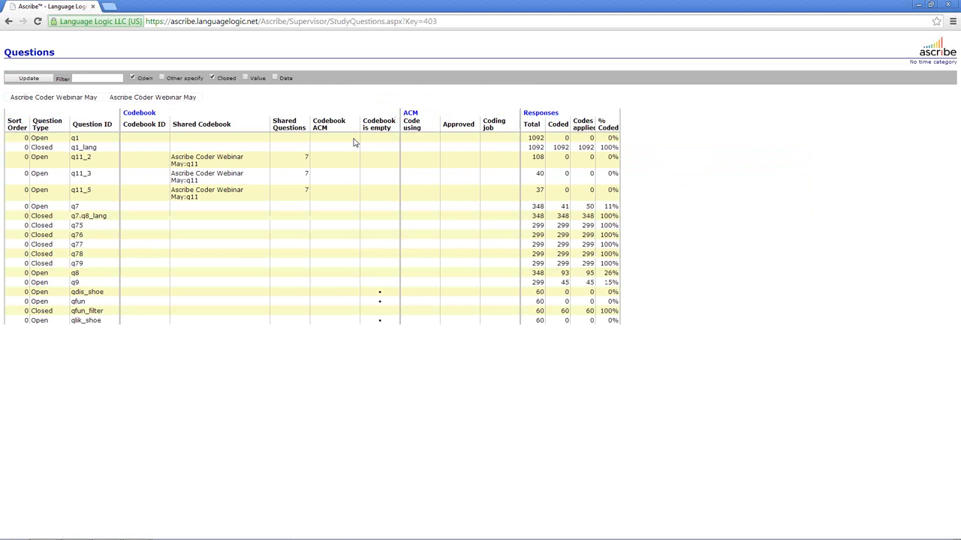
Step: Review the columns that can be shown in the questions list and cancel the column selection
right_click(355, 140)
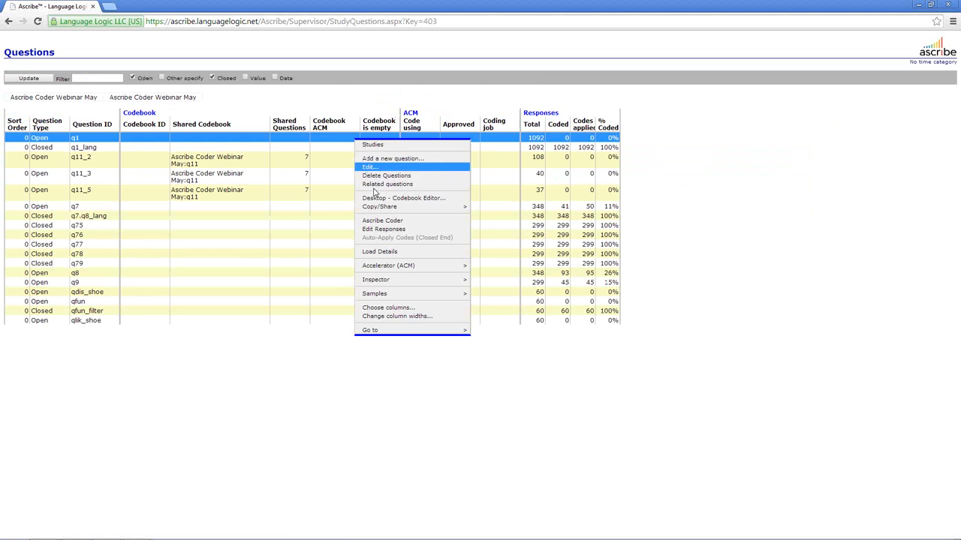
click(406, 309)
scroll(413, 332, down, 3)
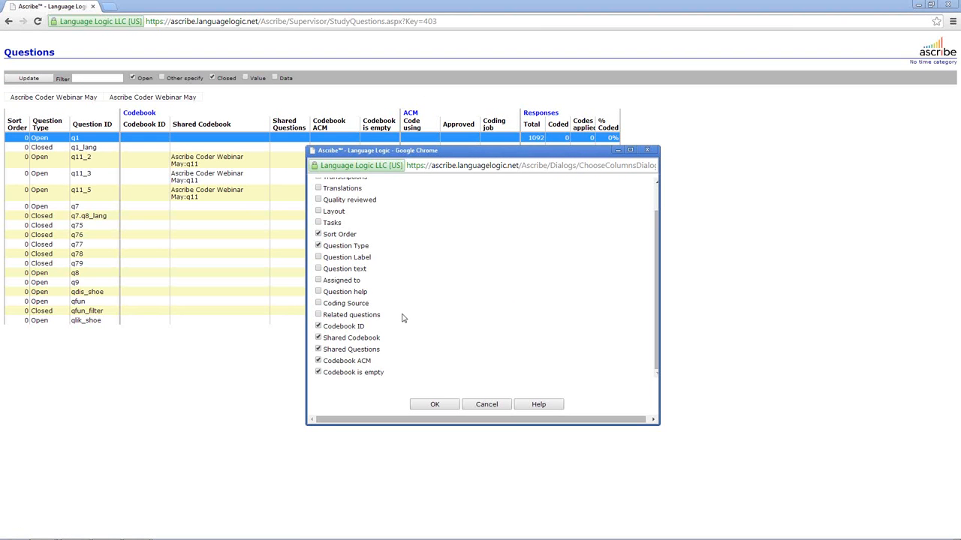
scroll(403, 319, up, 1)
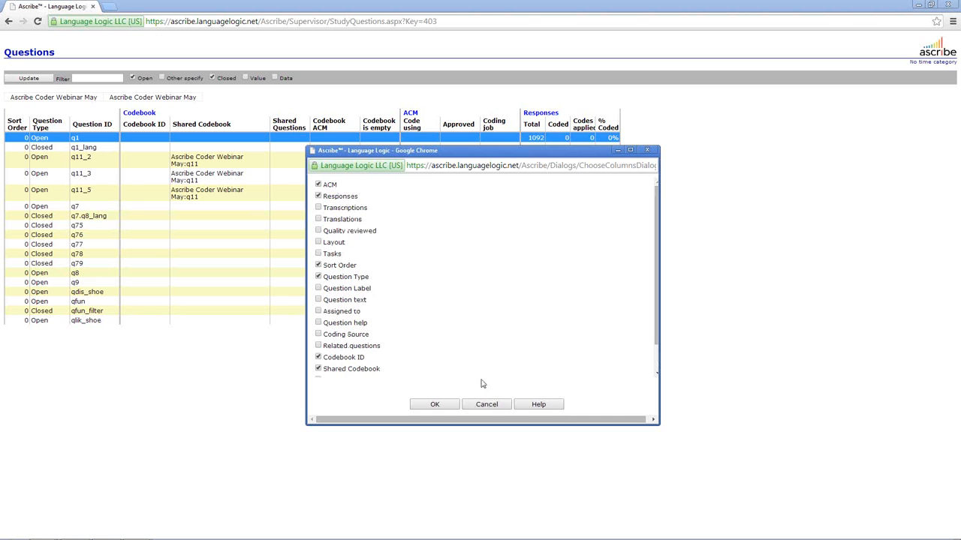
click(485, 405)
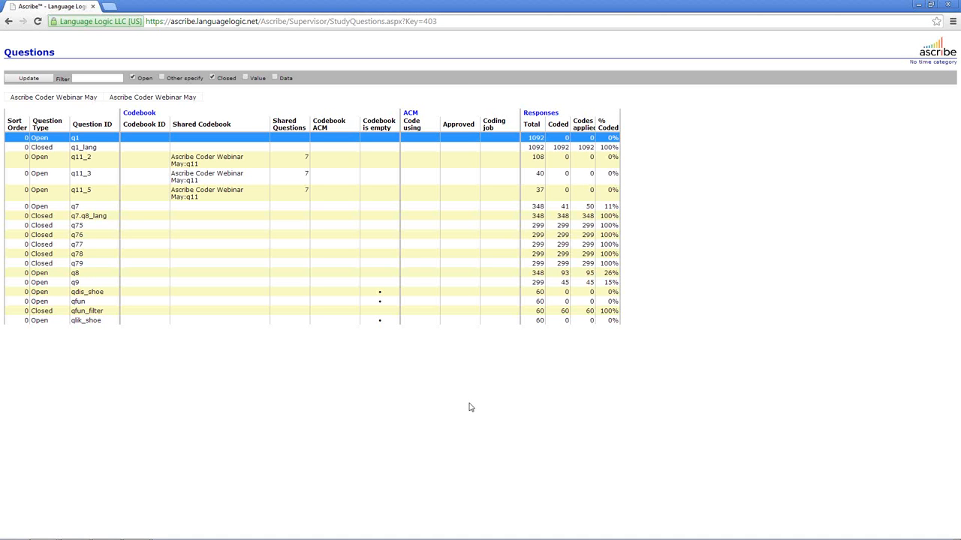
Step: Leave the study's questions and go to the Ascribe home page
right_click(474, 95)
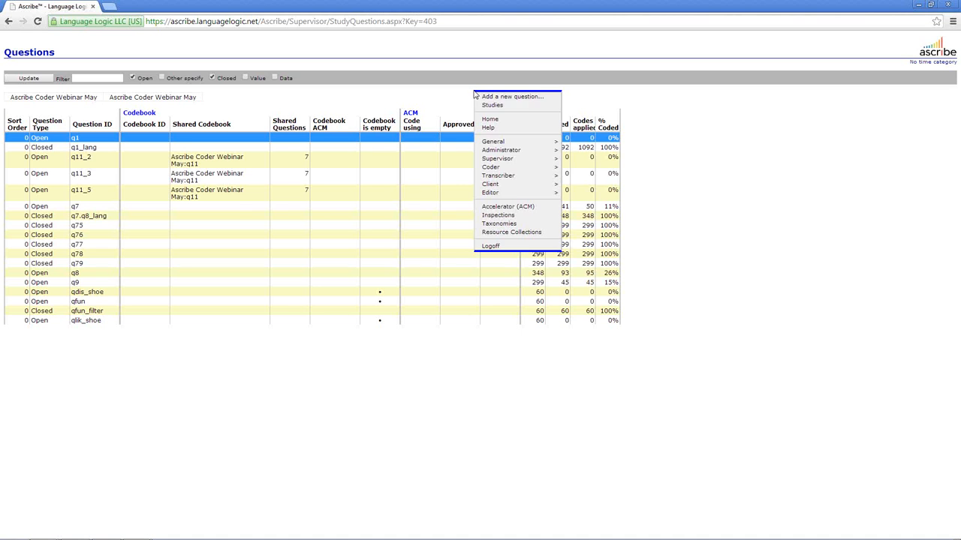
click(670, 210)
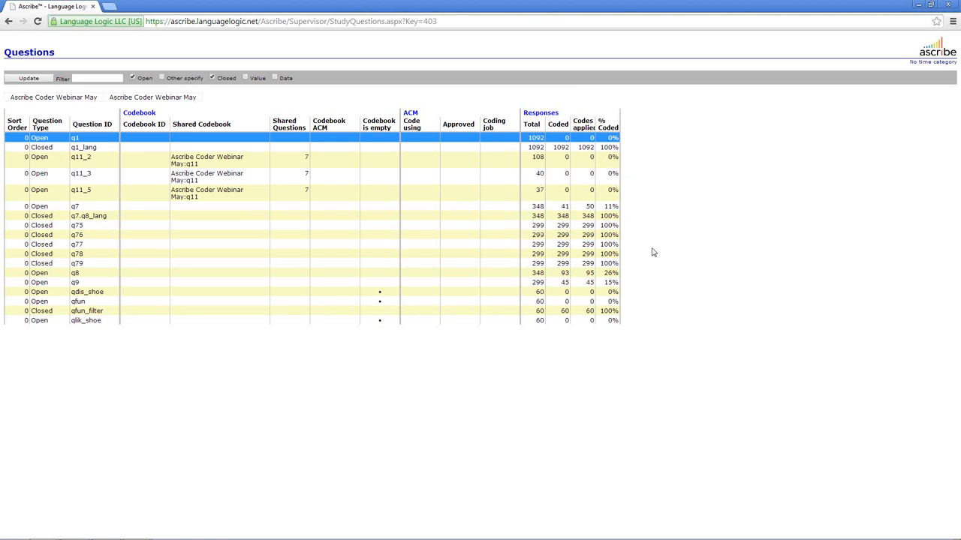
right_click(365, 107)
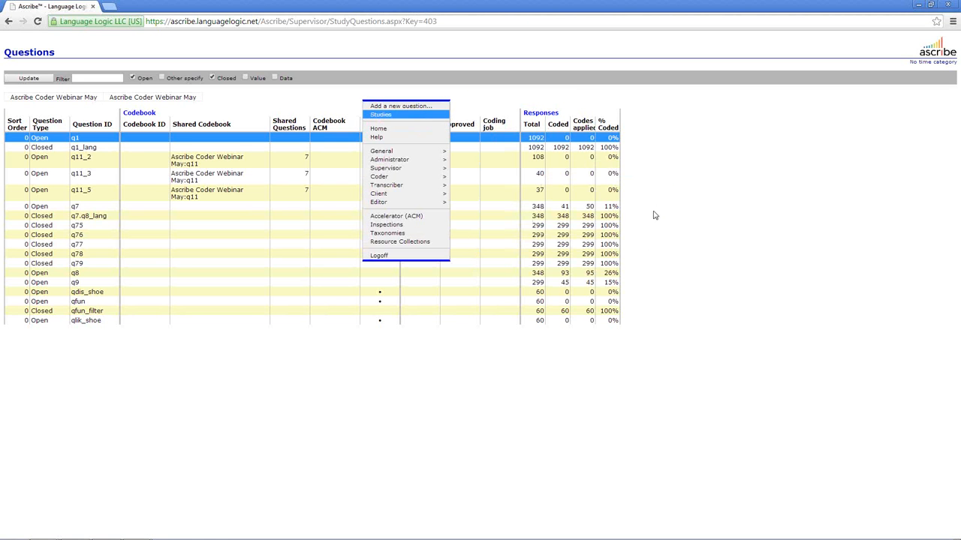
click(394, 132)
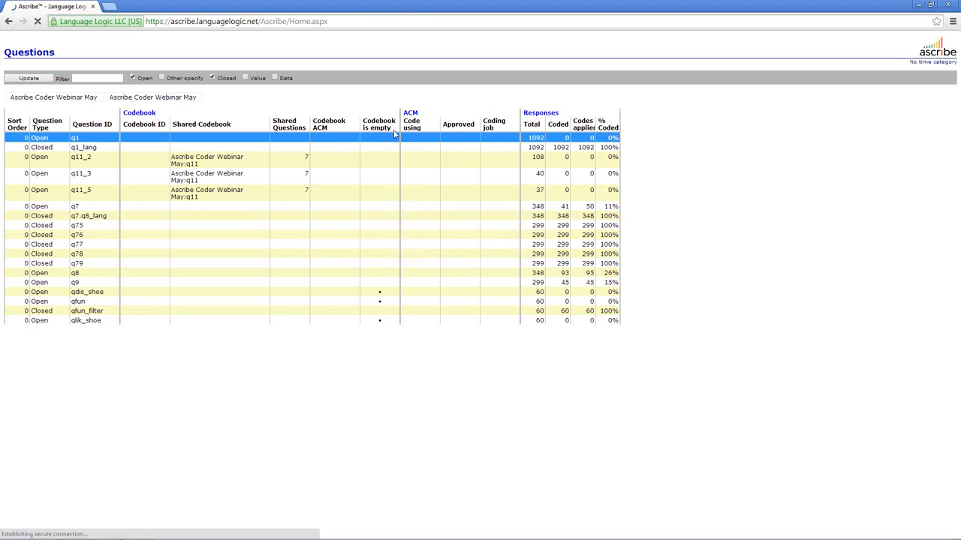